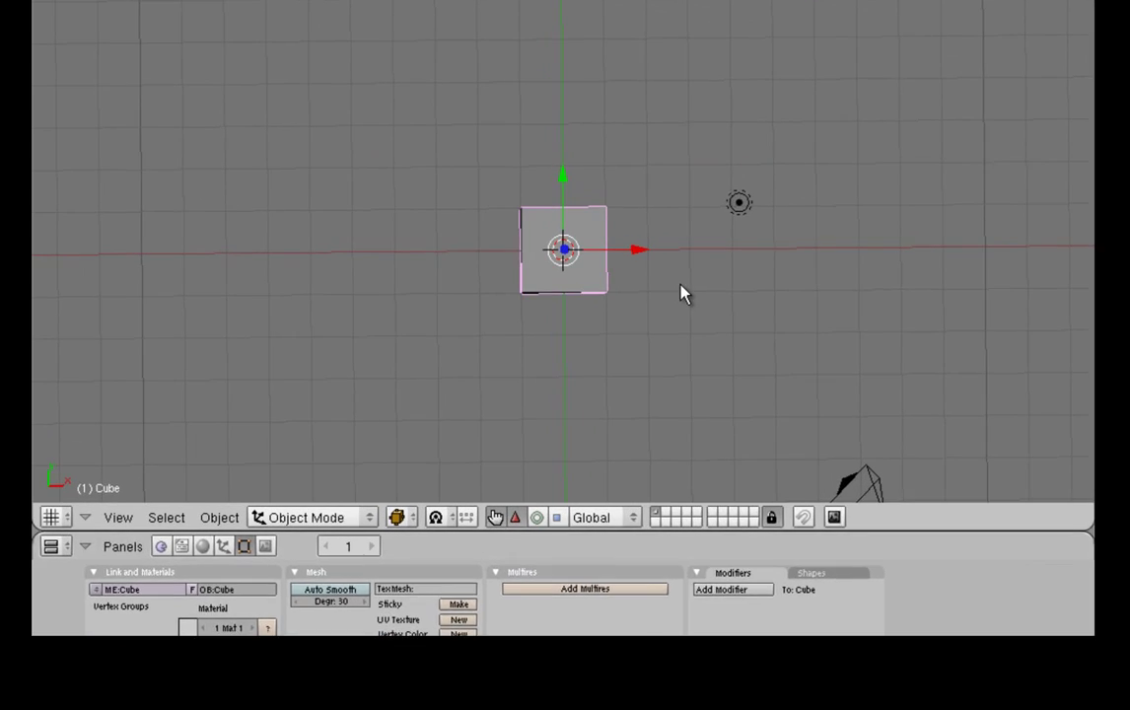
# Inspect the default cube by orbiting around it and viewing it from the top, front, side and through the camera
pyautogui.moveTo(669, 261); pyautogui.dragTo(677, 61, button='middle')
pyautogui.moveTo(788, 357); pyautogui.dragTo(884, 305, button='middle')
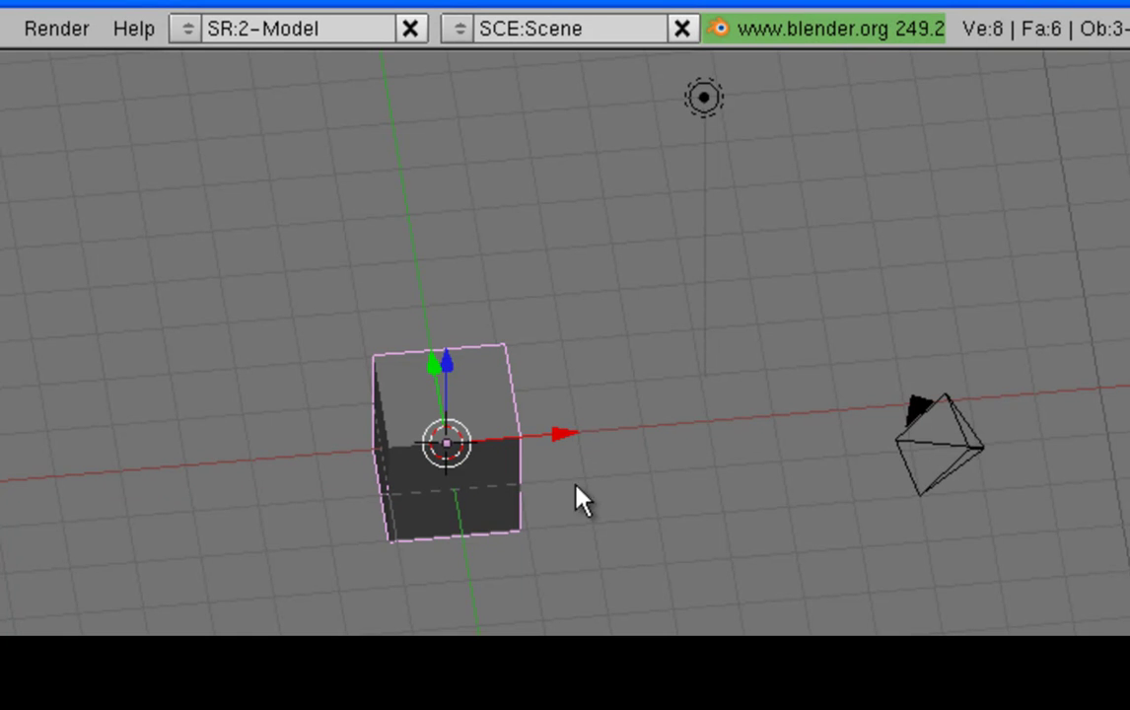
pyautogui.moveTo(656, 552); pyautogui.dragTo(762, 451, button='middle')
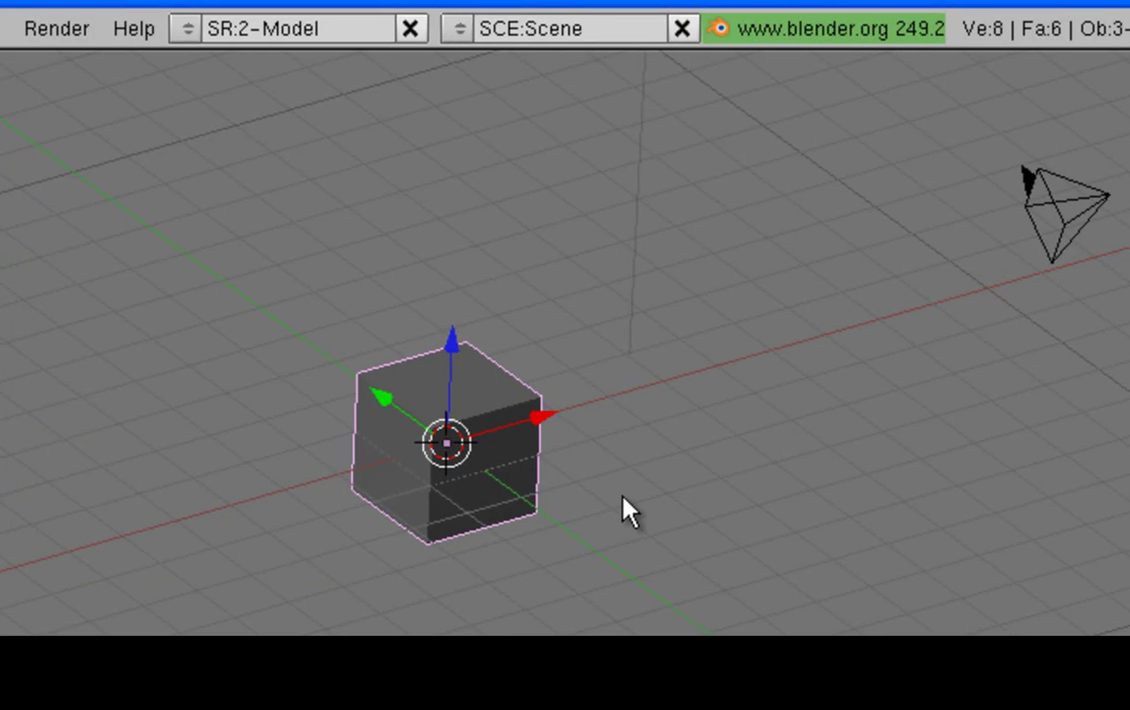
pyautogui.moveTo(613, 434); pyautogui.dragTo(540, 315, button='middle')
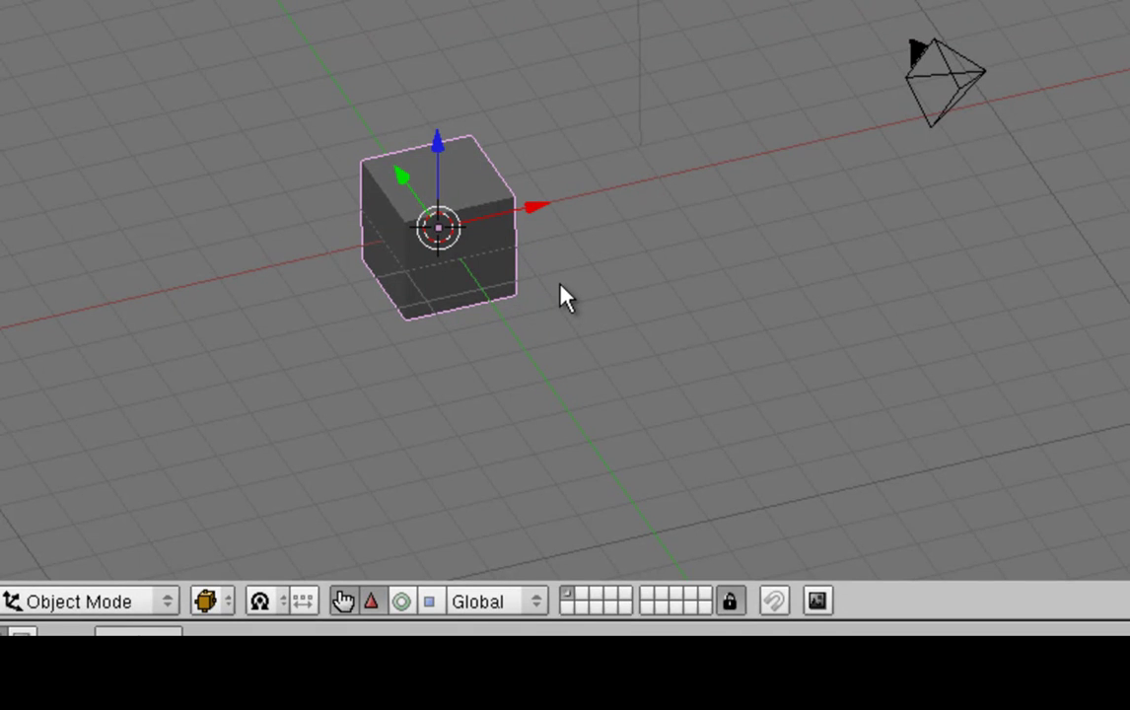
pyautogui.press('KP_7')
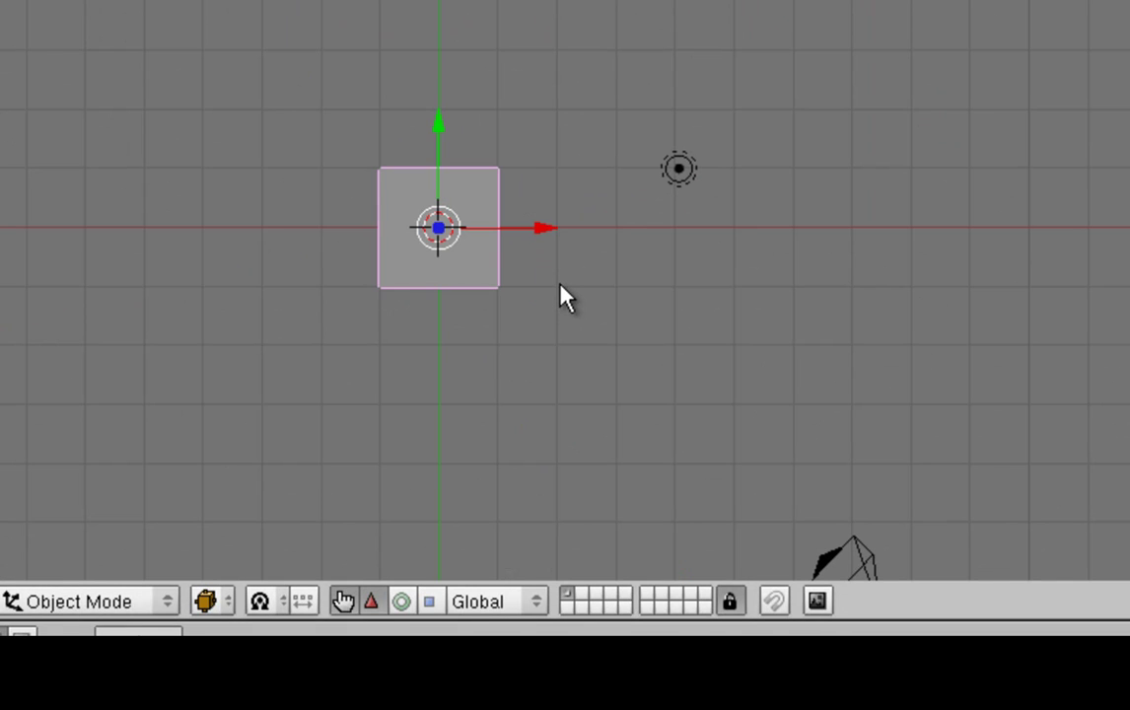
pyautogui.press('KP_1')
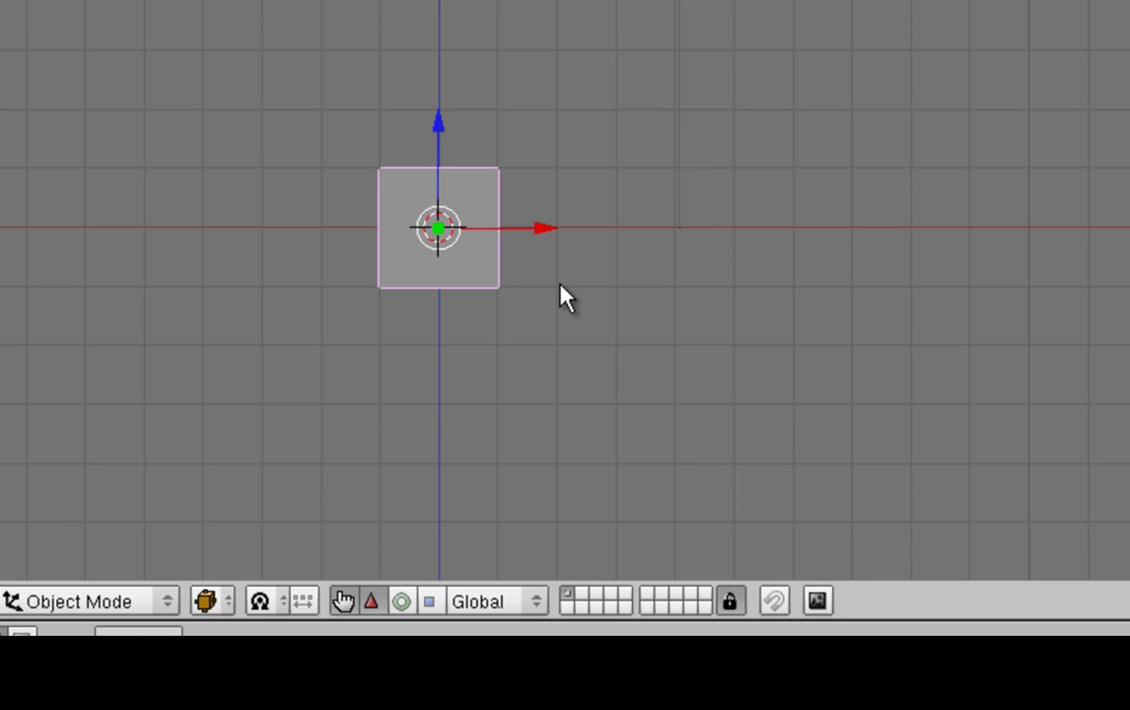
pyautogui.press('KP_3')
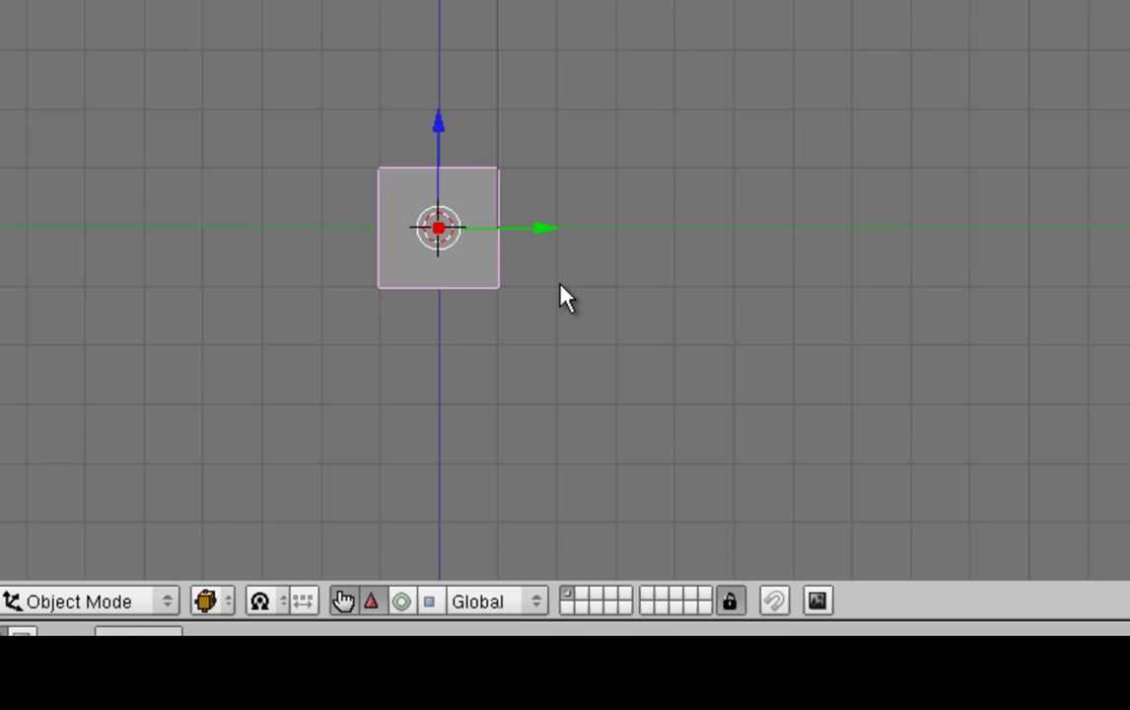
pyautogui.press('KP_0')
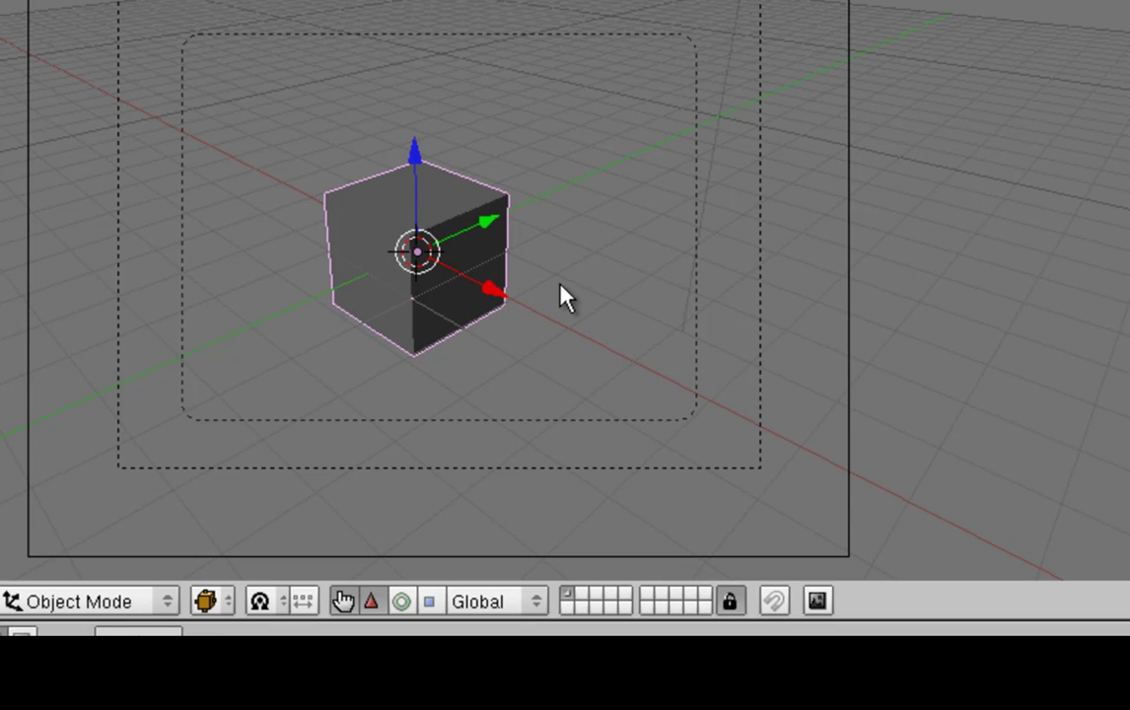
# Return to the top view, select every object in the default scene and delete them all
pyautogui.press('KP_7')
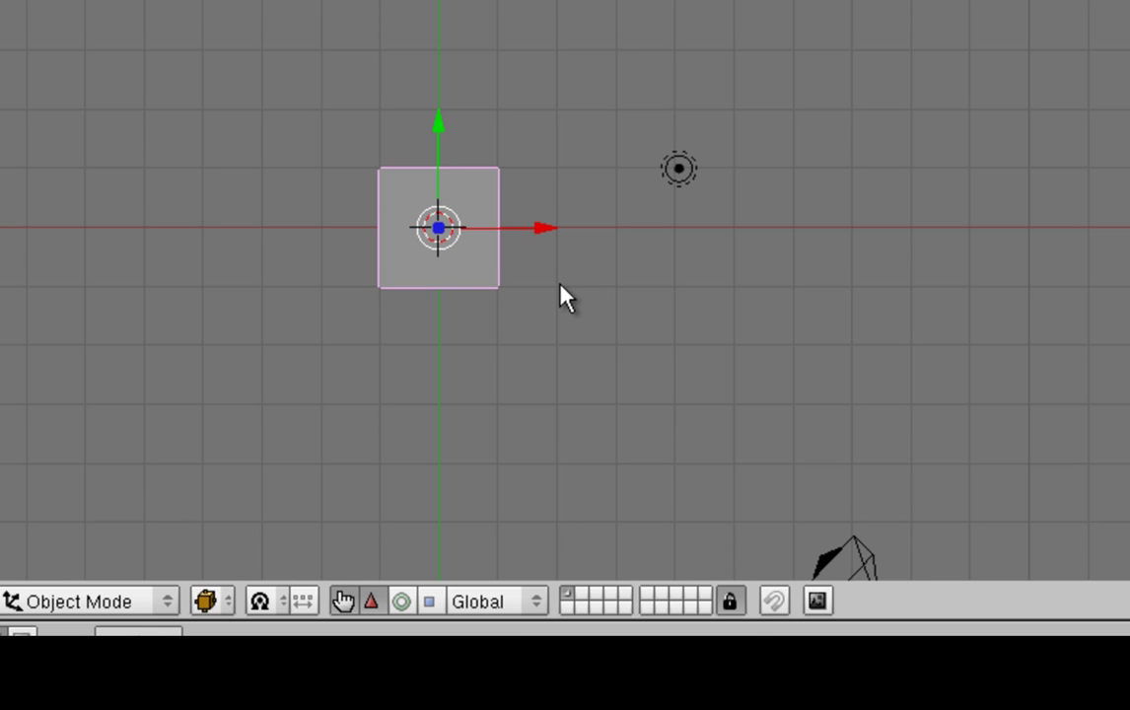
pyautogui.press('a')
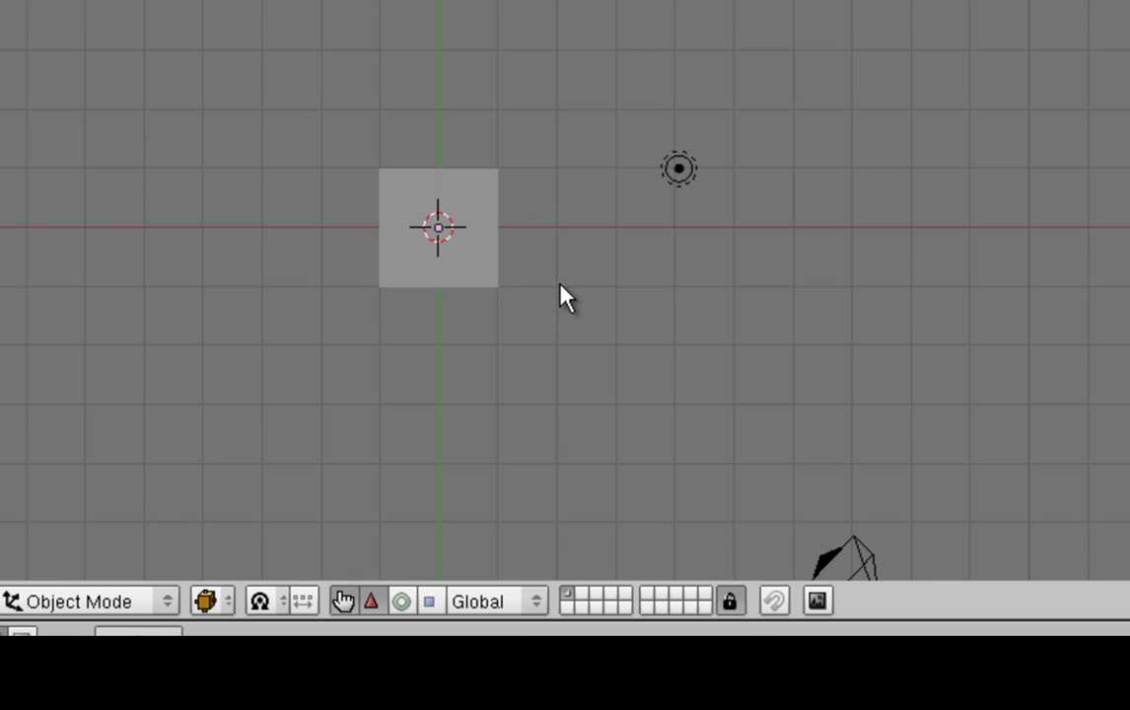
pyautogui.press('a')
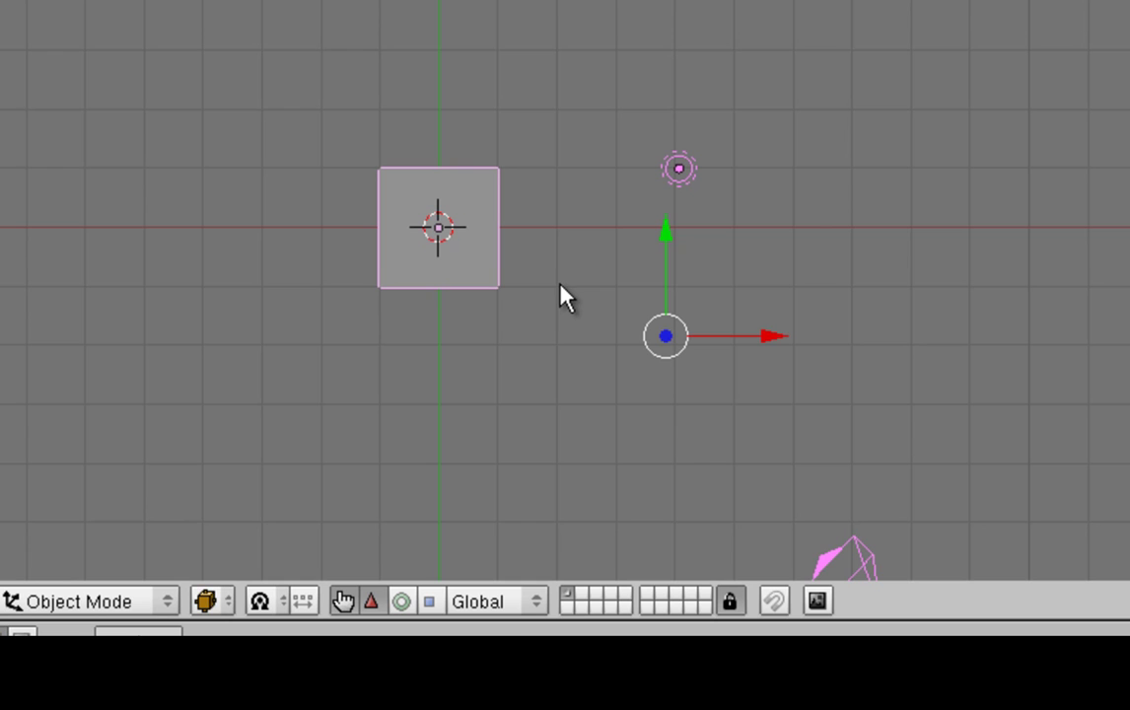
pyautogui.press('x')
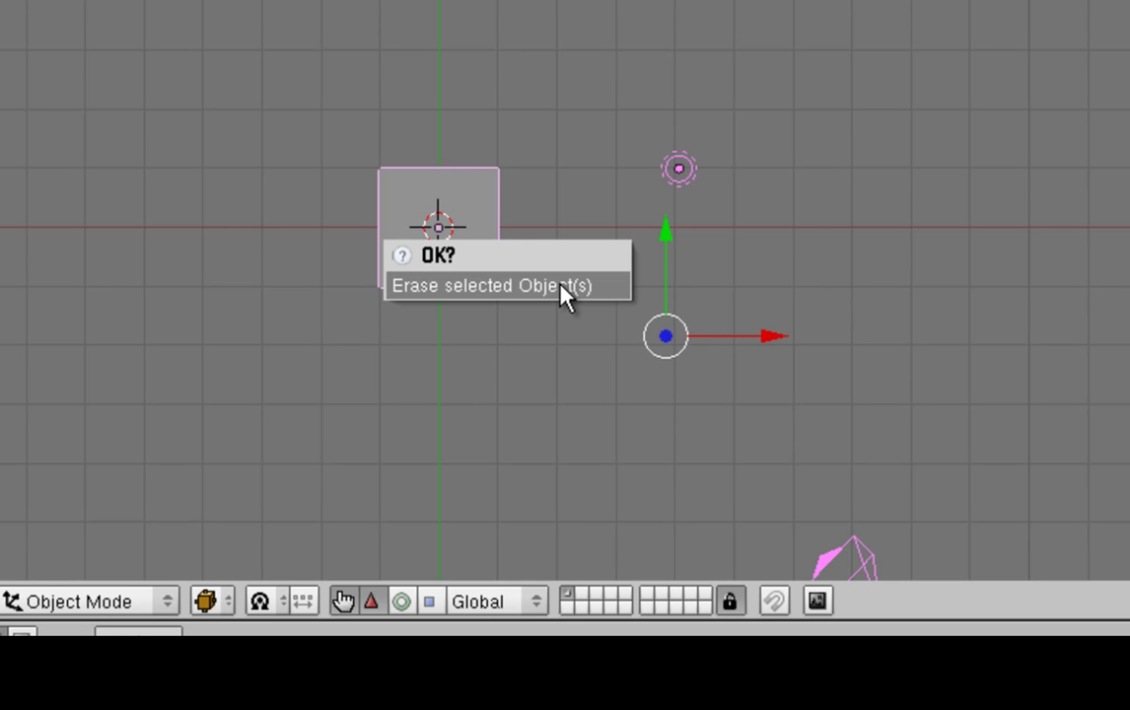
pyautogui.click(562, 286)
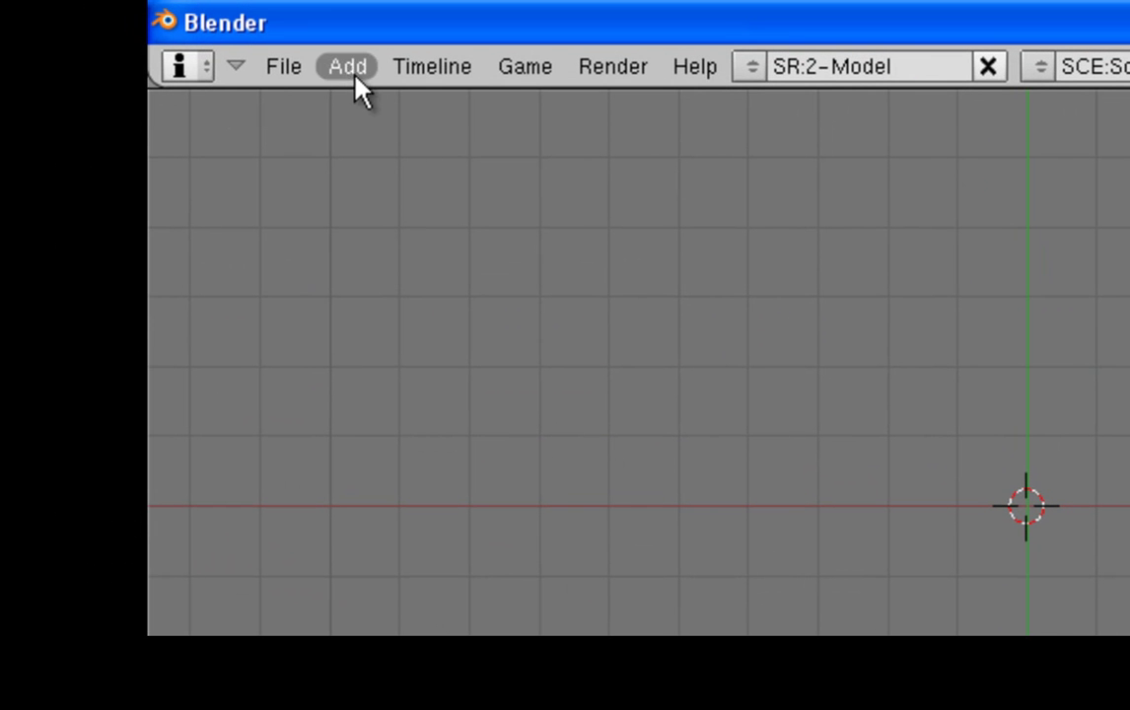
# Add a grid mesh with an X resolution of 16 and a Y resolution of 16
pyautogui.click(349, 67)
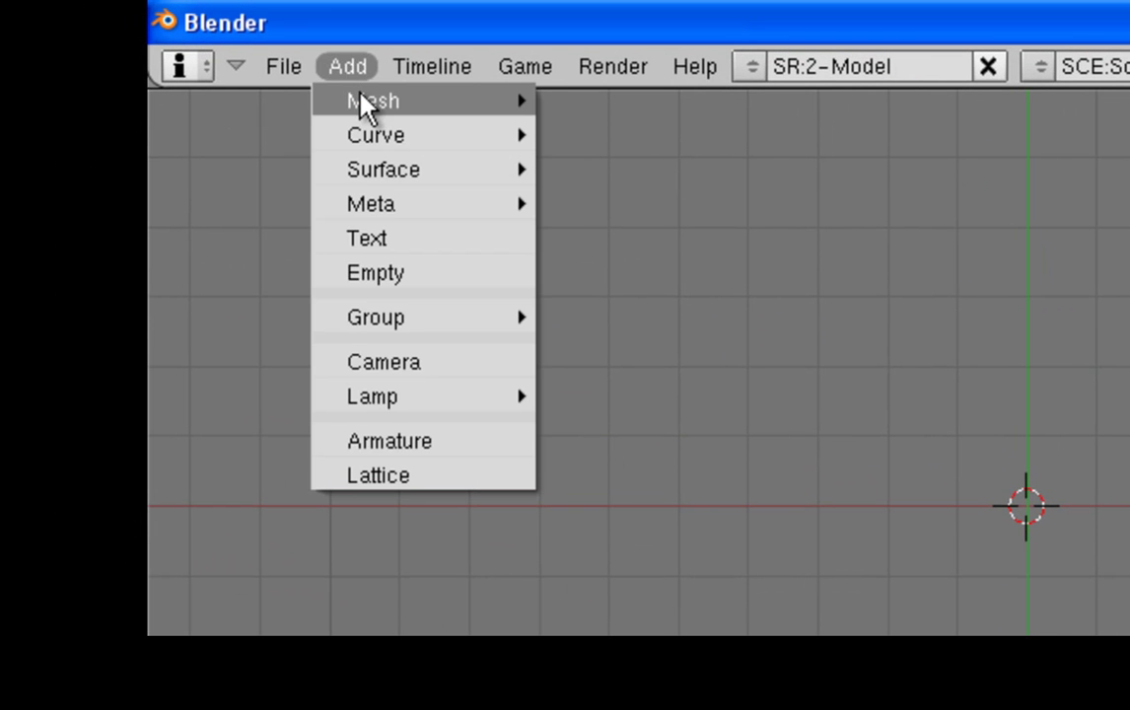
pyautogui.moveTo(361, 105)
pyautogui.click(620, 350)
pyautogui.click(634, 353)
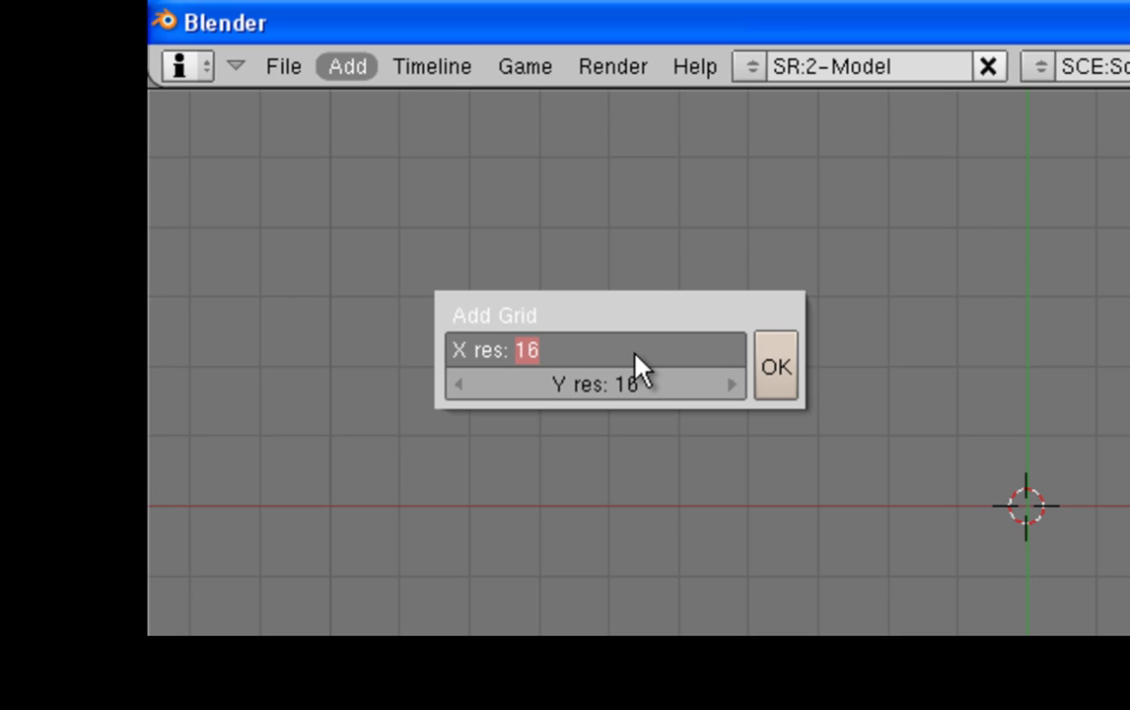
pyautogui.write('16')
pyautogui.press('Return')
pyautogui.click(620, 384)
pyautogui.write('16')
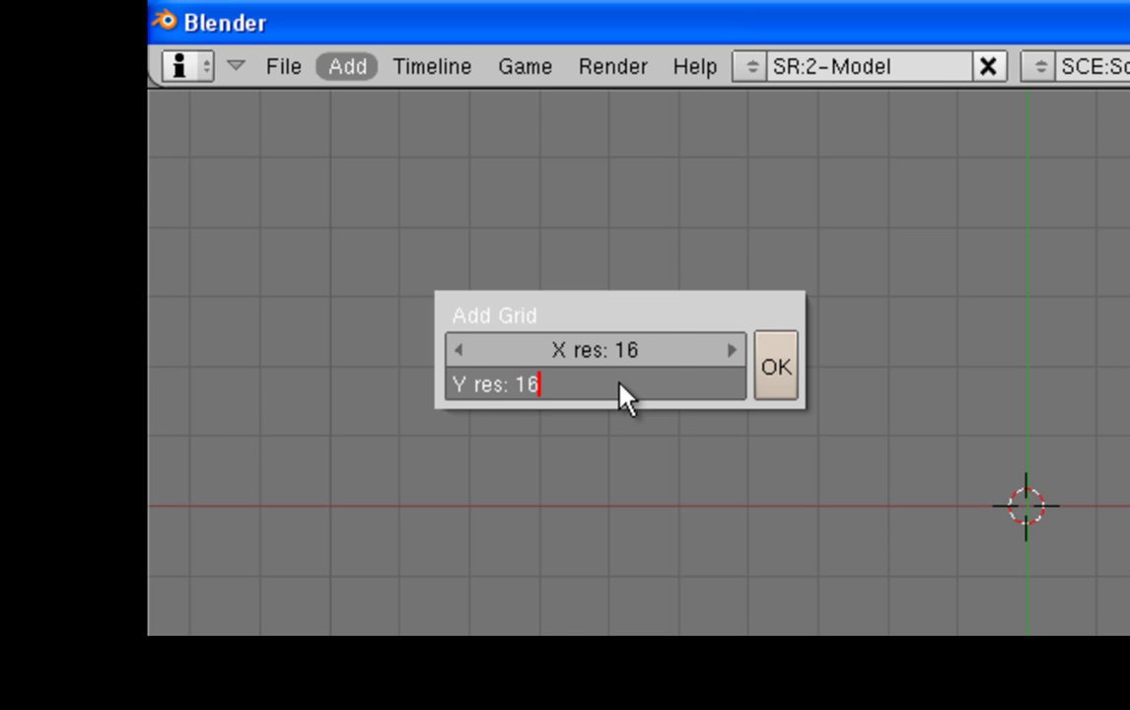
pyautogui.press('Return')
pyautogui.click(779, 365)
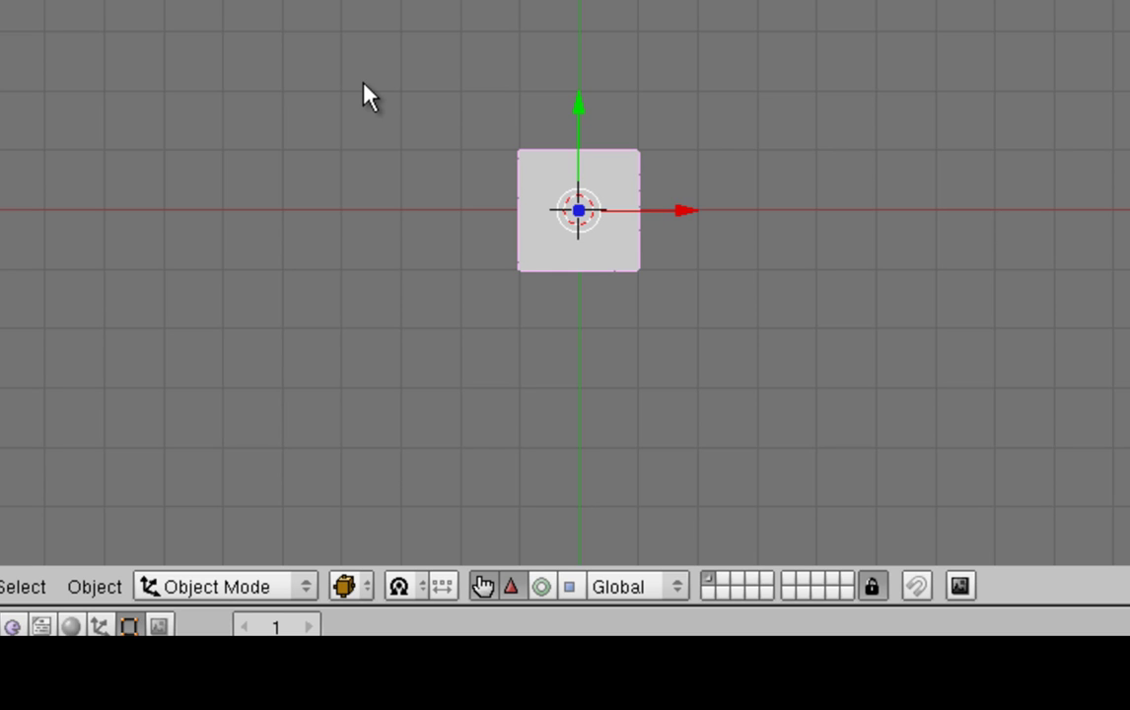
# Scale the grid by a factor of 24 on all axes
pyautogui.press('s')
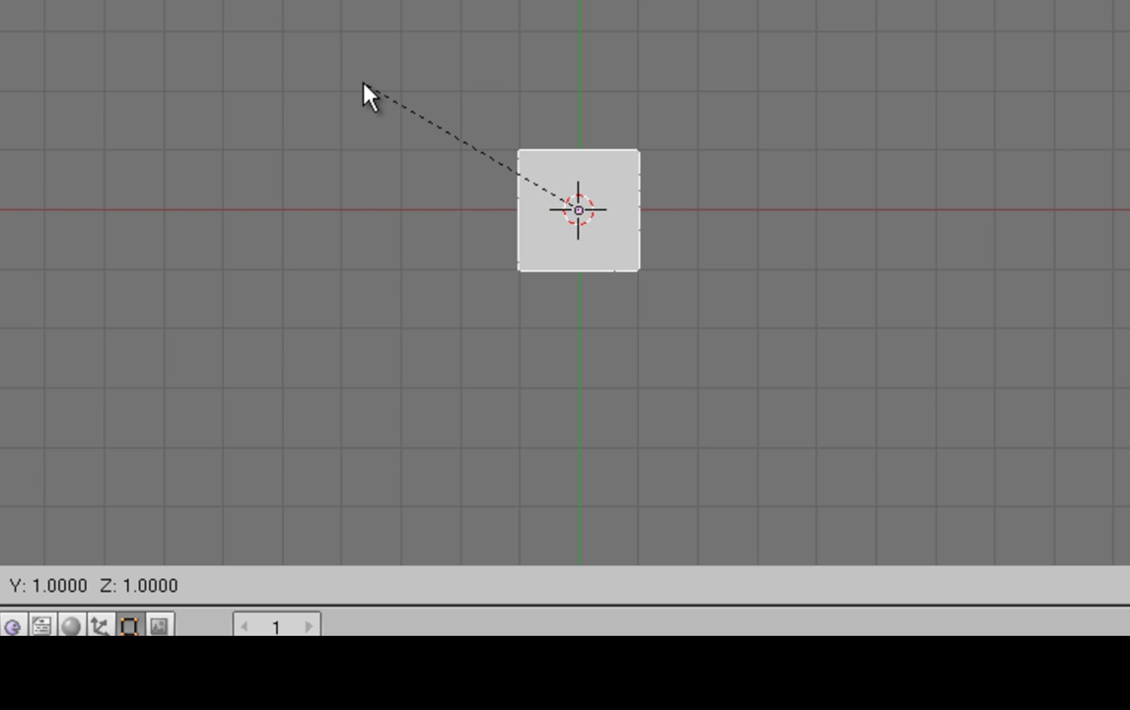
pyautogui.click(363, 94)
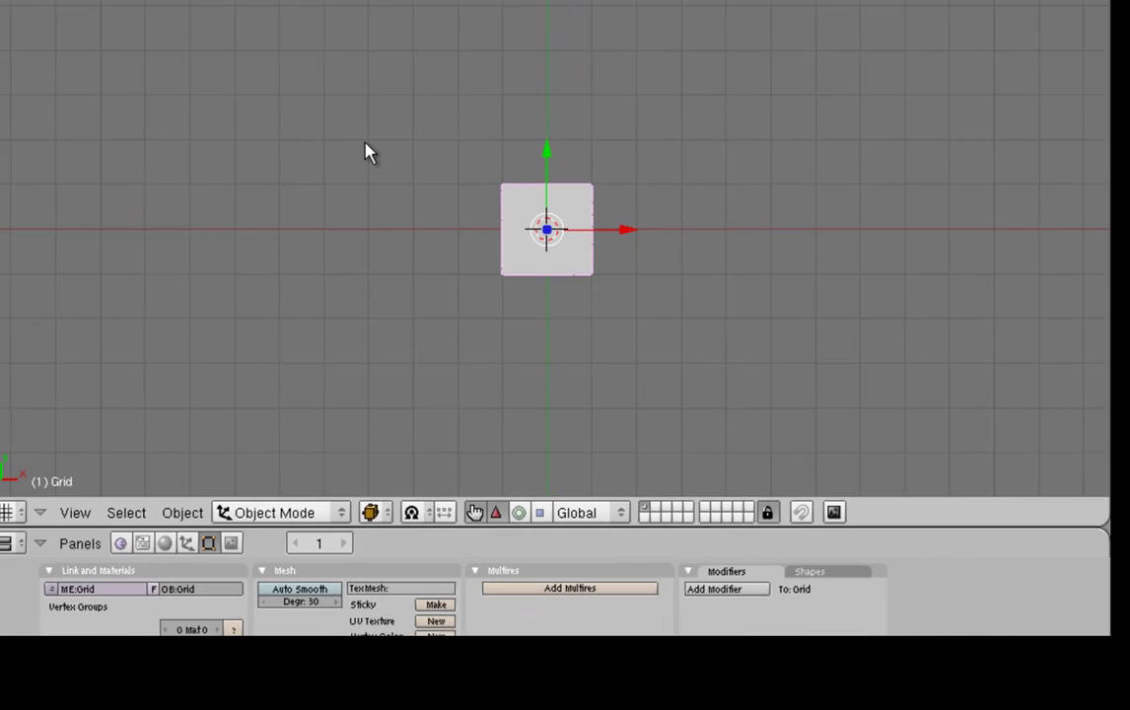
pyautogui.press('s')
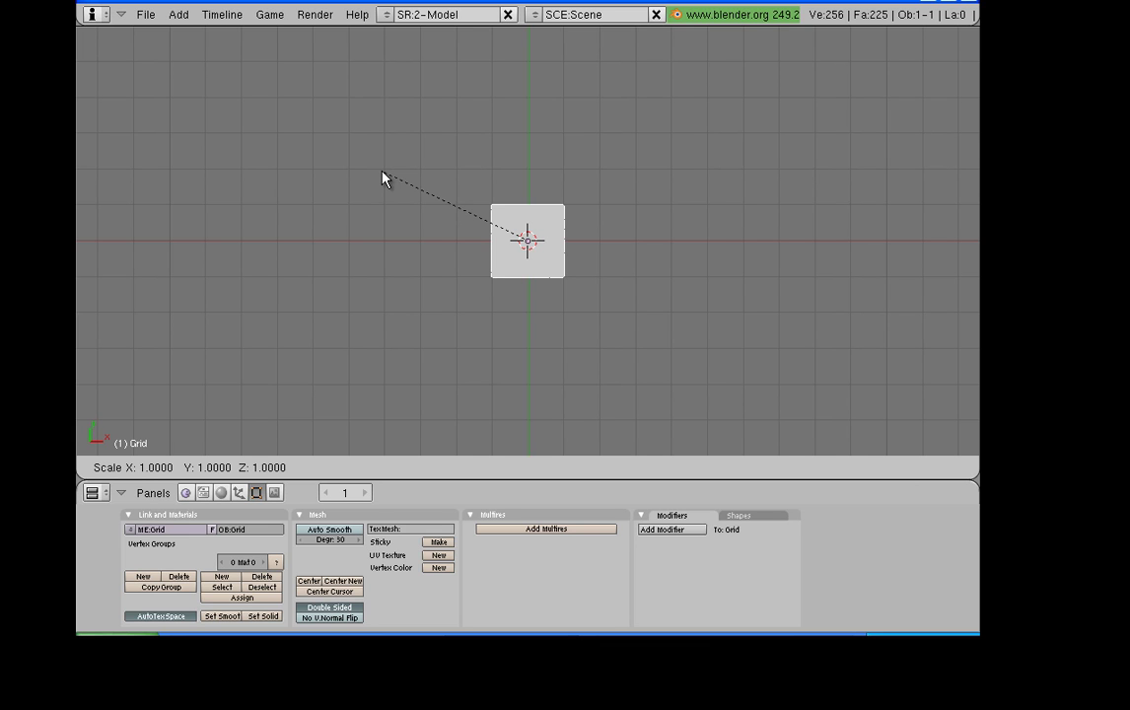
pyautogui.write('24')
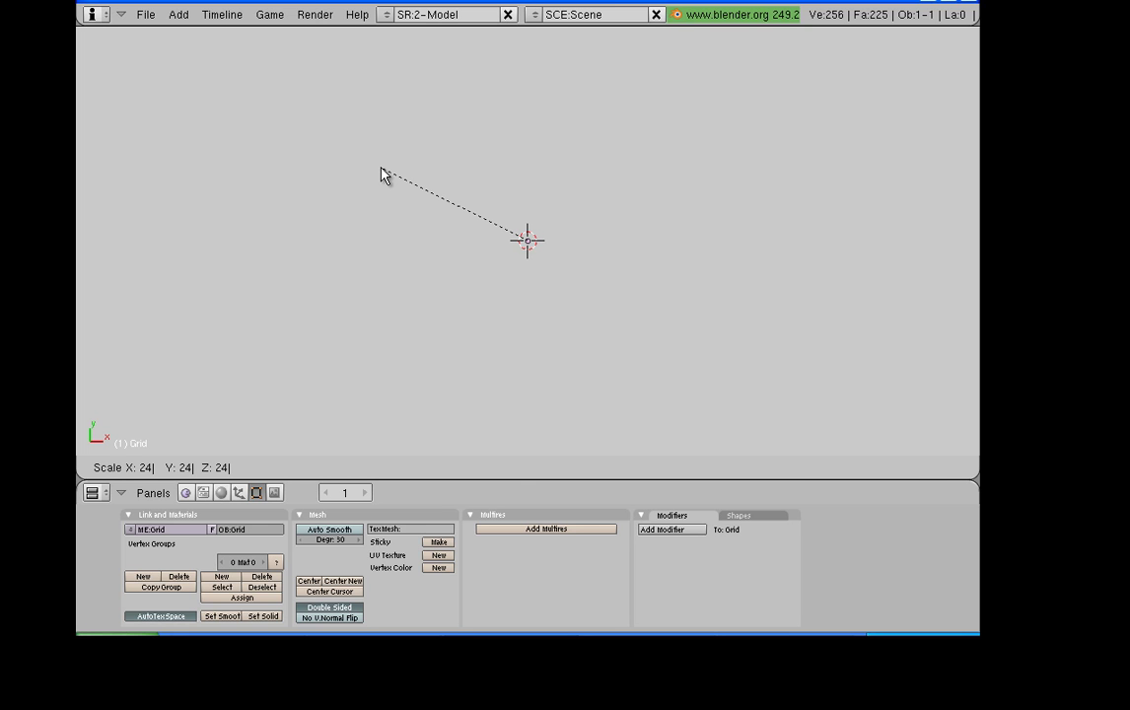
pyautogui.scroll(-3, 383, 173)
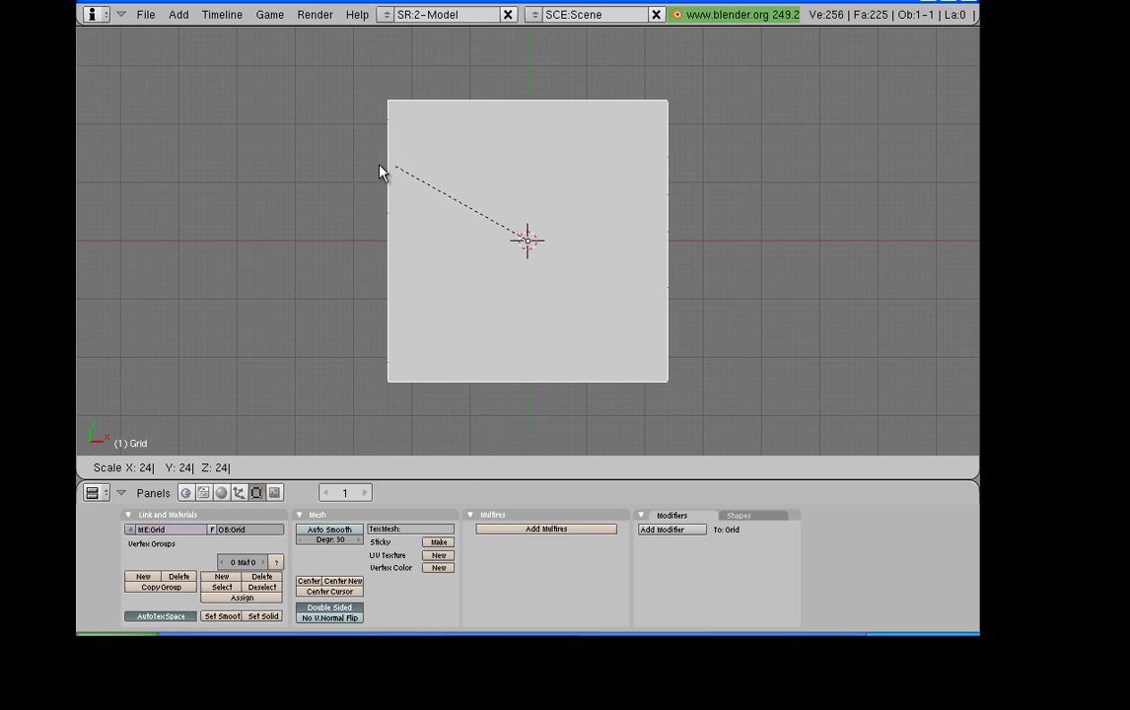
pyautogui.click(381, 173)
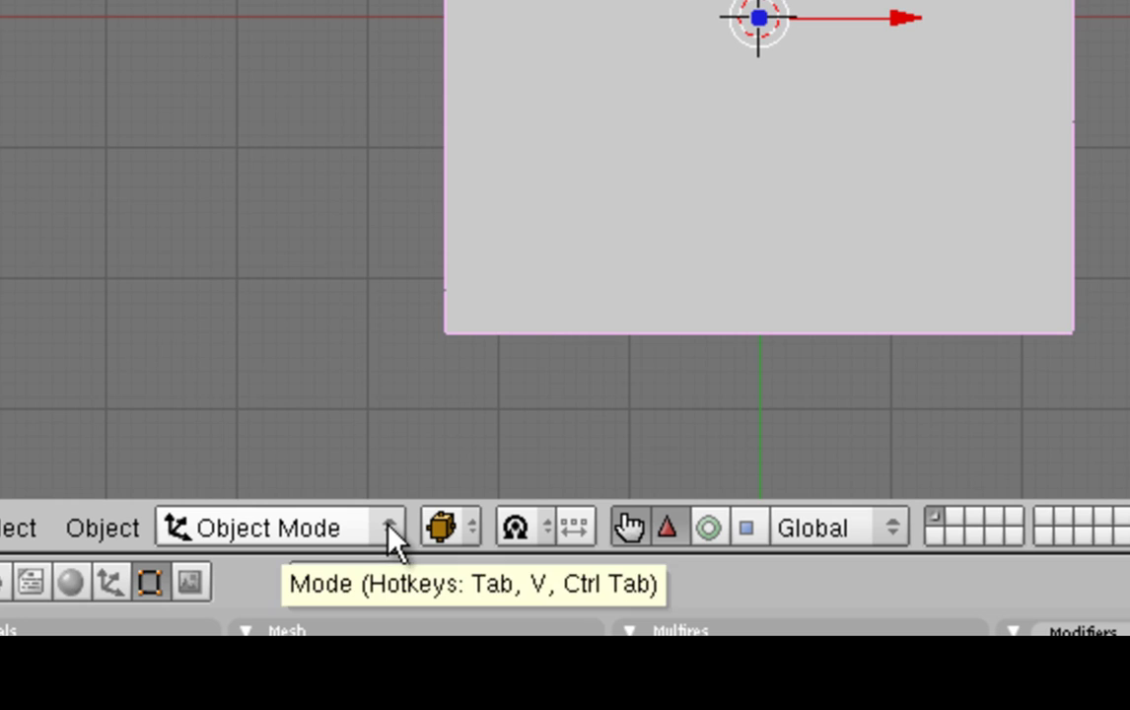
# Put the grid into Edit Mode and set the selection mode to Faces
pyautogui.click(389, 529)
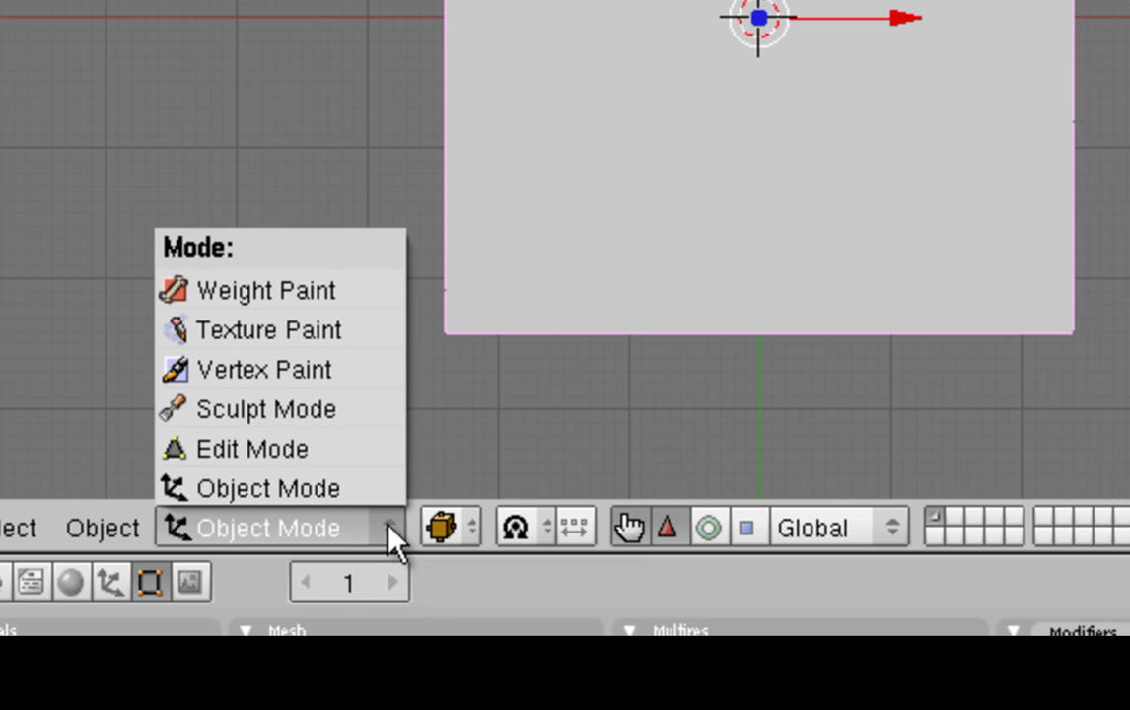
pyautogui.click(281, 450)
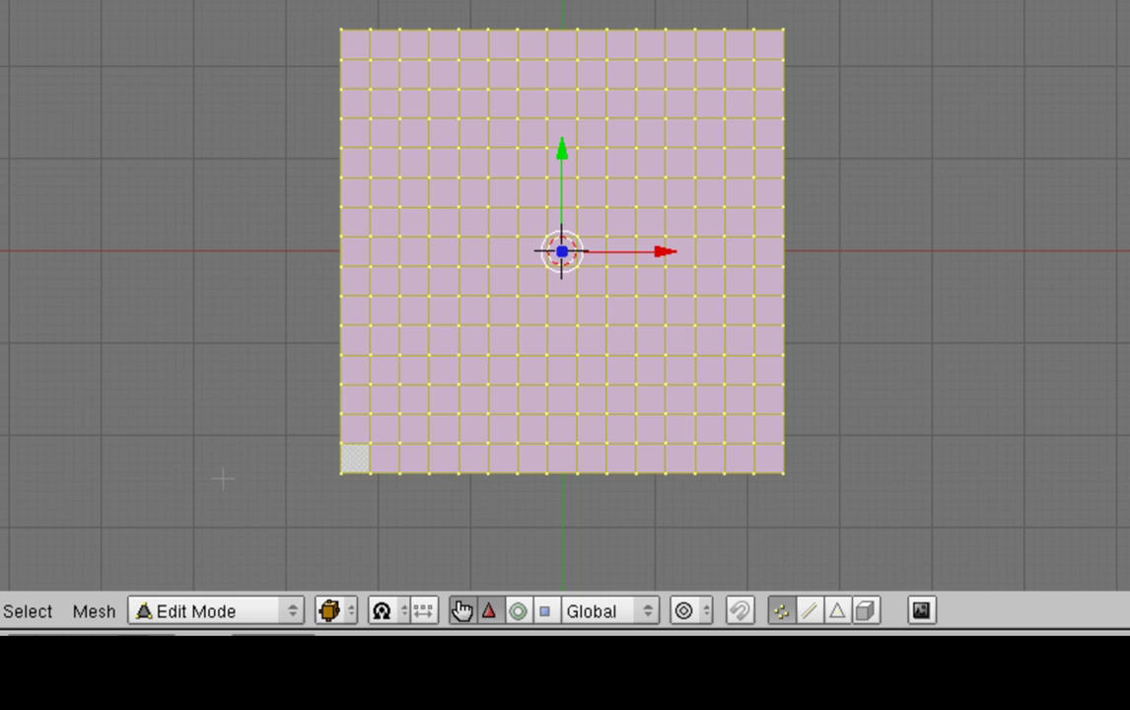
pyautogui.hotkey('ctrl', 'Tab')
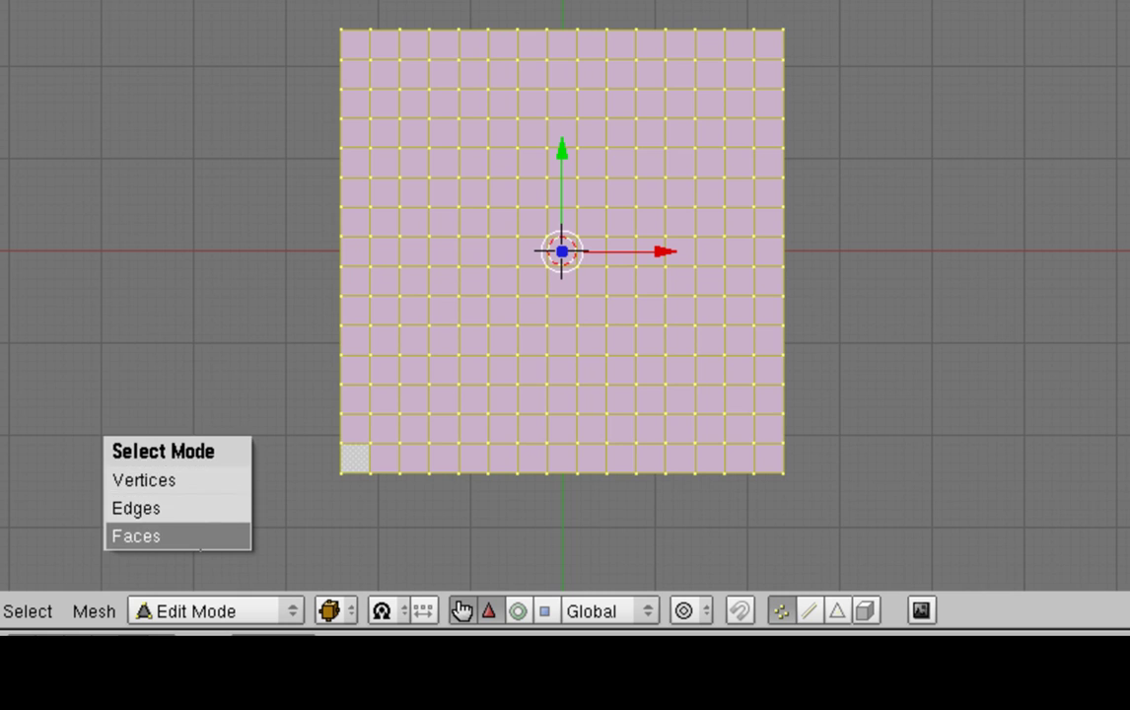
pyautogui.click(200, 538)
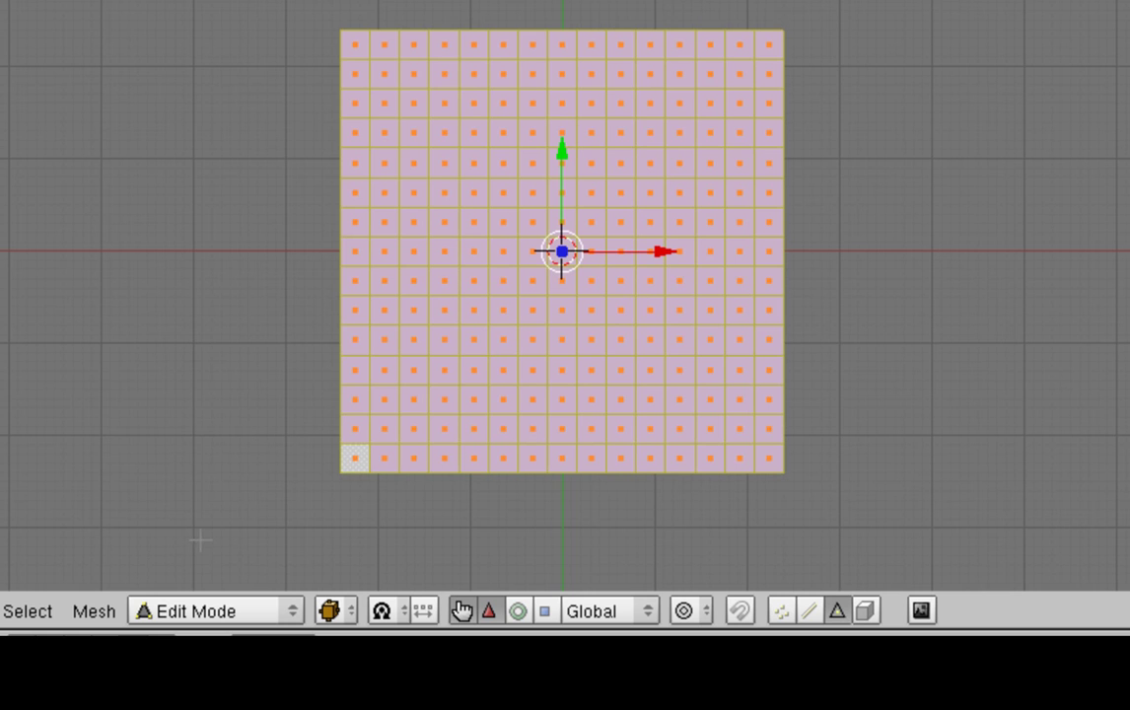
# Select a winding one-face-wide path across the grid, from its lower-left corner to the fifth bottom-row face, and duplicate it about -47.07 in X and 2.72 in Y
pyautogui.rightClick(353, 367)
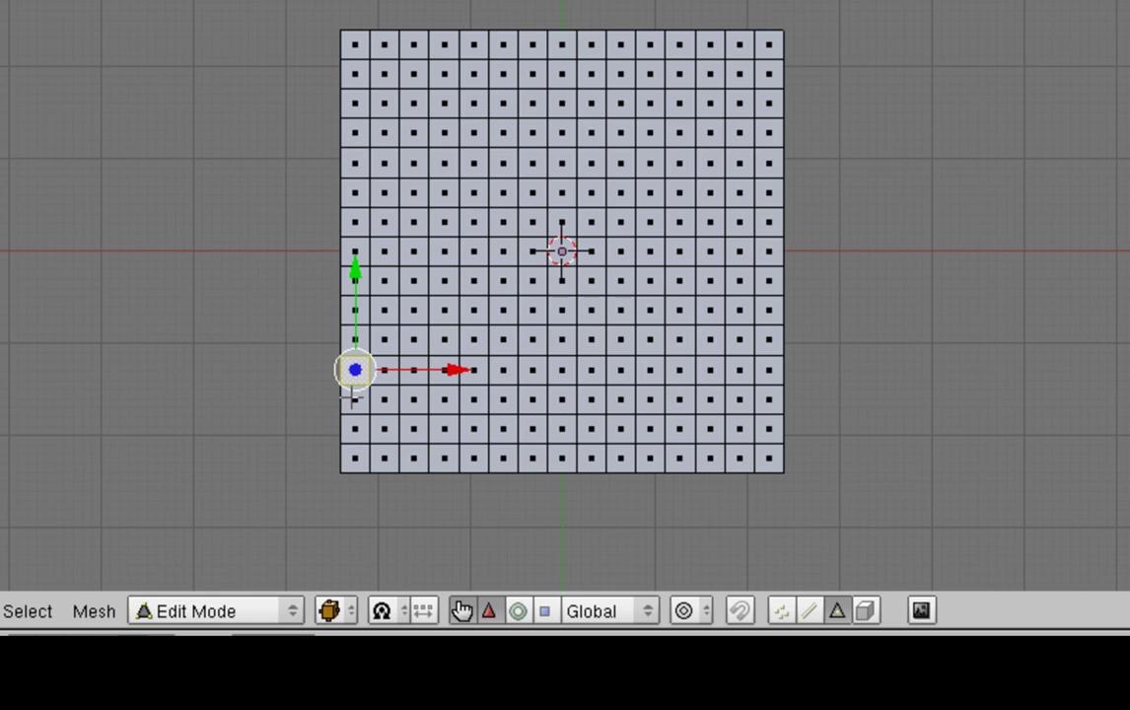
pyautogui.keyDown('shift'); pyautogui.click(354, 399); pyautogui.keyUp('shift')
pyautogui.keyDown('shift'); pyautogui.click(355, 428); pyautogui.keyUp('shift')
pyautogui.keyDown('shift'); pyautogui.click(355, 458); pyautogui.keyUp('shift')
pyautogui.keyDown('shift'); pyautogui.click(384, 370); pyautogui.keyUp('shift')
pyautogui.keyDown('shift'); pyautogui.click(414, 369); pyautogui.keyUp('shift')
pyautogui.keyDown('shift'); pyautogui.click(414, 340); pyautogui.keyUp('shift')
pyautogui.keyDown('shift'); pyautogui.click(414, 310); pyautogui.keyUp('shift')
pyautogui.keyDown('shift'); pyautogui.click(414, 281); pyautogui.keyUp('shift')
pyautogui.keyDown('shift'); pyautogui.click(385, 281); pyautogui.keyUp('shift')
pyautogui.keyDown('shift'); pyautogui.click(385, 251); pyautogui.keyUp('shift')
pyautogui.keyDown('shift'); pyautogui.click(385, 222); pyautogui.keyUp('shift')
pyautogui.keyDown('shift'); pyautogui.click(385, 193); pyautogui.keyUp('shift')
pyautogui.keyDown('shift'); pyautogui.click(384, 163); pyautogui.keyUp('shift')
pyautogui.keyDown('shift'); pyautogui.click(384, 133); pyautogui.keyUp('shift')
pyautogui.keyDown('shift'); pyautogui.click(384, 103); pyautogui.keyUp('shift')
pyautogui.keyDown('shift'); pyautogui.click(384, 74); pyautogui.keyUp('shift')
pyautogui.keyDown('shift'); pyautogui.click(384, 45); pyautogui.keyUp('shift')
pyautogui.keyDown('shift'); pyautogui.click(414, 44); pyautogui.keyUp('shift')
pyautogui.keyDown('shift'); pyautogui.click(443, 44); pyautogui.keyUp('shift')
pyautogui.keyDown('shift'); pyautogui.click(473, 44); pyautogui.keyUp('shift')
pyautogui.keyDown('shift'); pyautogui.click(503, 44); pyautogui.keyUp('shift')
pyautogui.keyDown('shift'); pyautogui.click(503, 77); pyautogui.keyUp('shift')
pyautogui.keyDown('shift'); pyautogui.click(503, 103); pyautogui.keyUp('shift')
pyautogui.keyDown('shift'); pyautogui.click(503, 133); pyautogui.keyUp('shift')
pyautogui.keyDown('shift'); pyautogui.click(532, 133); pyautogui.keyUp('shift')
pyautogui.keyDown('shift'); pyautogui.click(561, 133); pyautogui.keyUp('shift')
pyautogui.keyDown('shift'); pyautogui.click(591, 133); pyautogui.keyUp('shift')
pyautogui.keyDown('shift'); pyautogui.click(591, 103); pyautogui.keyUp('shift')
pyautogui.keyDown('shift'); pyautogui.click(591, 74); pyautogui.keyUp('shift')
pyautogui.keyDown('shift'); pyautogui.click(620, 74); pyautogui.keyUp('shift')
pyautogui.keyDown('shift'); pyautogui.click(651, 74); pyautogui.keyUp('shift')
pyautogui.keyDown('shift'); pyautogui.click(680, 74); pyautogui.keyUp('shift')
pyautogui.keyDown('shift'); pyautogui.click(710, 74); pyautogui.keyUp('shift')
pyautogui.keyDown('shift'); pyautogui.click(710, 104); pyautogui.keyUp('shift')
pyautogui.keyDown('shift'); pyautogui.click(710, 133); pyautogui.keyUp('shift')
pyautogui.keyDown('shift'); pyautogui.click(710, 163); pyautogui.keyUp('shift')
pyautogui.keyDown('shift'); pyautogui.click(709, 192); pyautogui.keyUp('shift')
pyautogui.keyDown('shift'); pyautogui.click(710, 221); pyautogui.keyUp('shift')
pyautogui.keyDown('shift'); pyautogui.click(680, 224); pyautogui.keyUp('shift')
pyautogui.keyDown('shift'); pyautogui.click(651, 224); pyautogui.keyUp('shift')
pyautogui.keyDown('shift'); pyautogui.click(621, 224); pyautogui.keyUp('shift')
pyautogui.keyDown('shift'); pyautogui.click(591, 224); pyautogui.keyUp('shift')
pyautogui.keyDown('shift'); pyautogui.click(591, 251); pyautogui.keyUp('shift')
pyautogui.keyDown('shift'); pyautogui.click(592, 281); pyautogui.keyUp('shift')
pyautogui.keyDown('shift'); pyautogui.click(591, 310); pyautogui.keyUp('shift')
pyautogui.keyDown('shift'); pyautogui.click(591, 340); pyautogui.keyUp('shift')
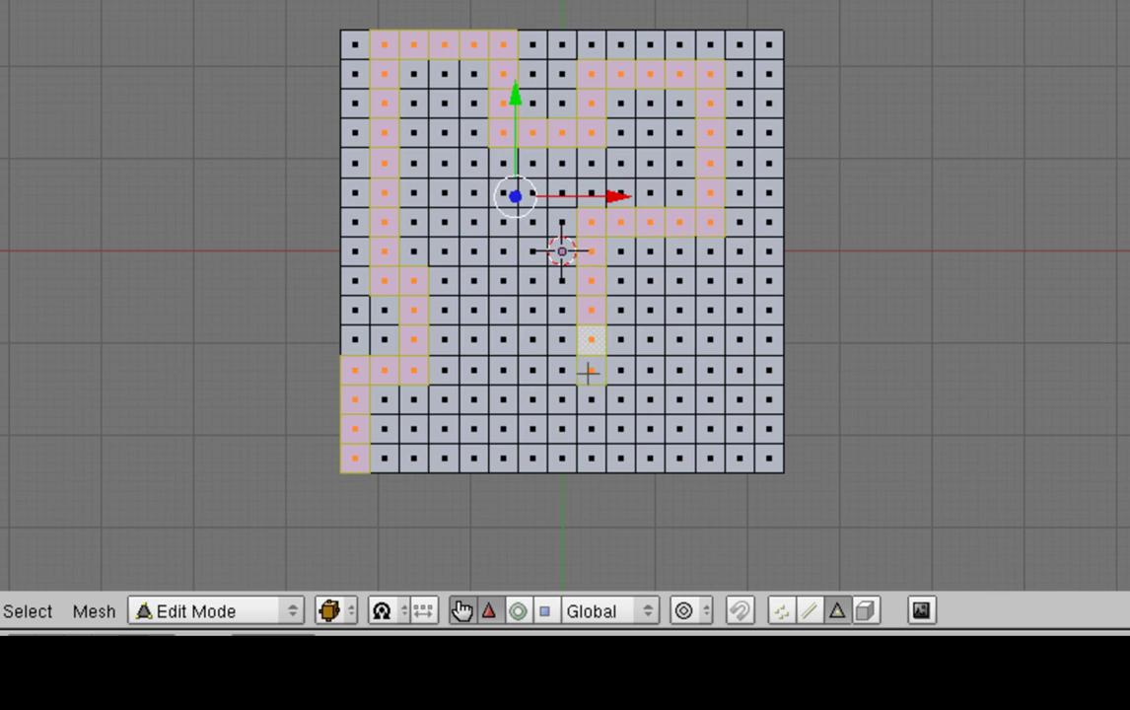
pyautogui.keyDown('shift'); pyautogui.click(591, 370); pyautogui.keyUp('shift')
pyautogui.keyDown('shift'); pyautogui.click(621, 369); pyautogui.keyUp('shift')
pyautogui.keyDown('shift'); pyautogui.click(650, 370); pyautogui.keyUp('shift')
pyautogui.keyDown('shift'); pyautogui.click(678, 371); pyautogui.keyUp('shift')
pyautogui.keyDown('shift'); pyautogui.click(708, 370); pyautogui.keyUp('shift')
pyautogui.keyDown('shift'); pyautogui.click(739, 371); pyautogui.keyUp('shift')
pyautogui.keyDown('shift'); pyautogui.click(739, 399); pyautogui.keyUp('shift')
pyautogui.keyDown('shift'); pyautogui.click(740, 429); pyautogui.keyUp('shift')
pyautogui.keyDown('shift'); pyautogui.click(740, 458); pyautogui.keyUp('shift')
pyautogui.keyDown('shift'); pyautogui.click(710, 458); pyautogui.keyUp('shift')
pyautogui.keyDown('shift'); pyautogui.click(680, 458); pyautogui.keyUp('shift')
pyautogui.keyDown('shift'); pyautogui.click(649, 458); pyautogui.keyUp('shift')
pyautogui.keyDown('shift'); pyautogui.click(621, 459); pyautogui.keyUp('shift')
pyautogui.keyDown('shift'); pyautogui.click(591, 458); pyautogui.keyUp('shift')
pyautogui.keyDown('shift'); pyautogui.click(560, 457); pyautogui.keyUp('shift')
pyautogui.keyDown('shift'); pyautogui.click(532, 458); pyautogui.keyUp('shift')
pyautogui.keyDown('shift'); pyautogui.click(503, 458); pyautogui.keyUp('shift')
pyautogui.keyDown('shift'); pyautogui.click(474, 456); pyautogui.keyUp('shift')
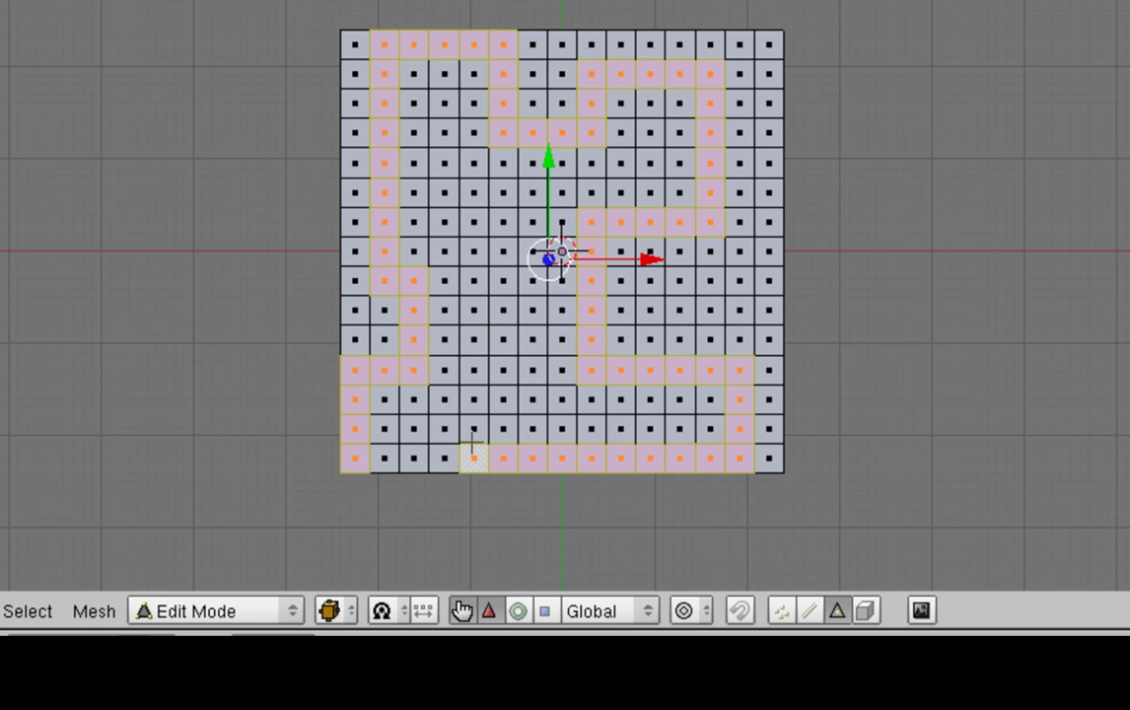
pyautogui.press('g')
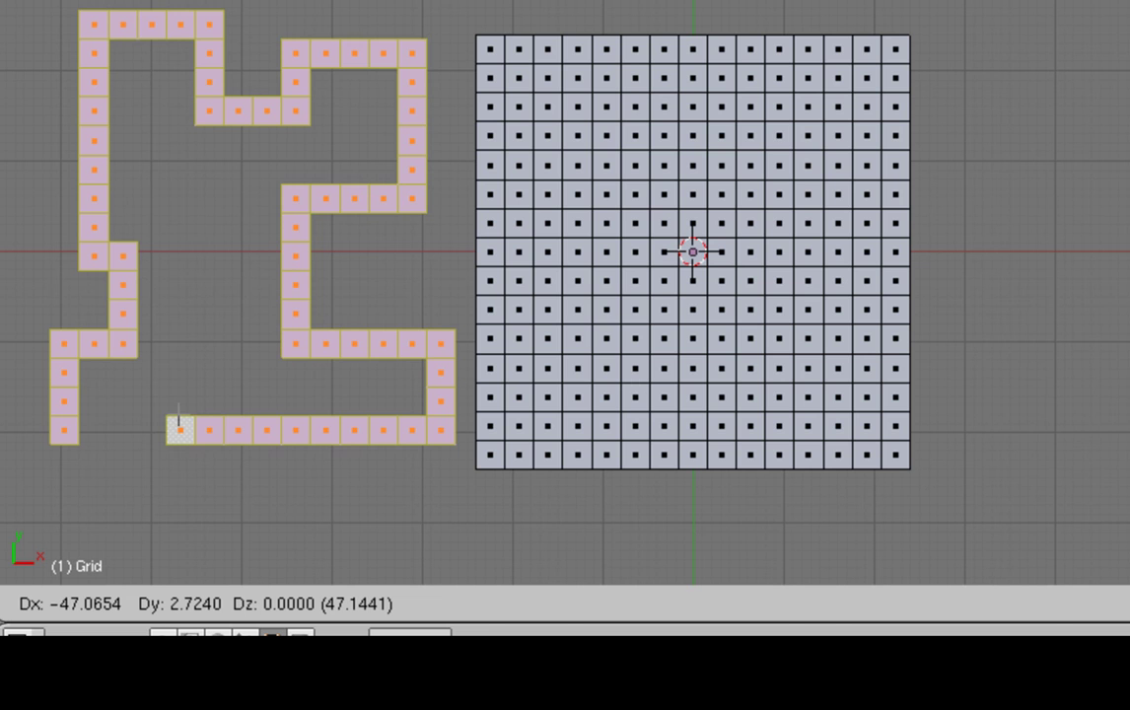
pyautogui.click(179, 419)
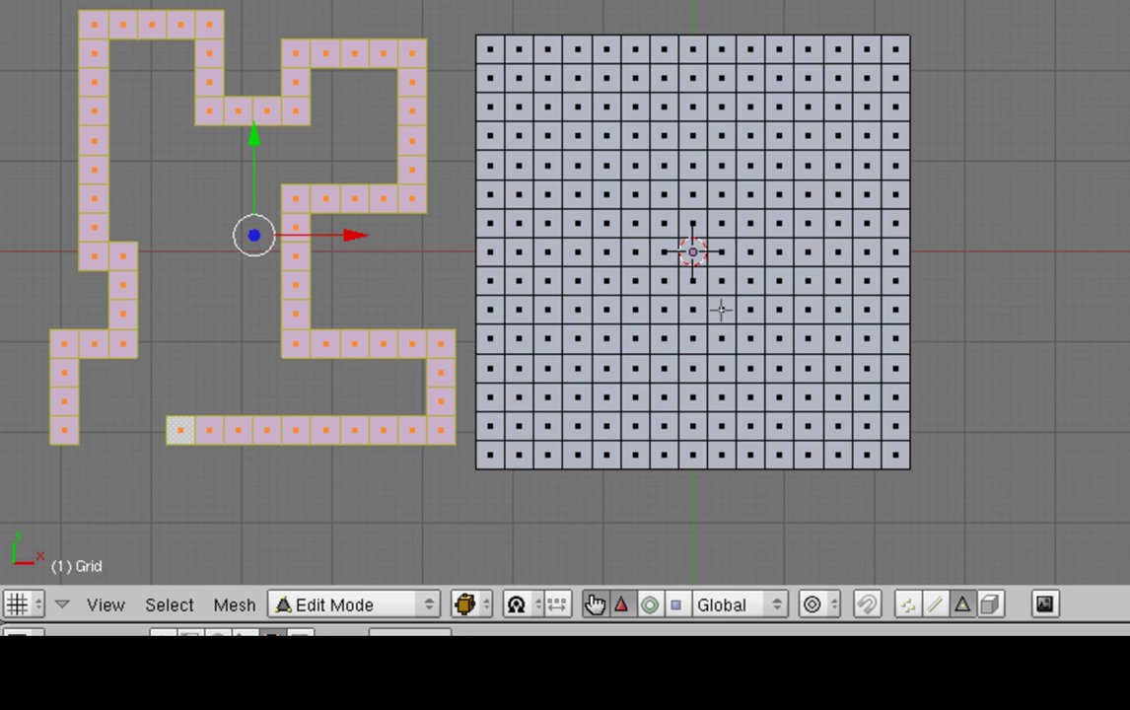
# Select the whole original grid from one of its faces using Linked Flat Faces with a minimum angle of 135
pyautogui.rightClick(609, 248)
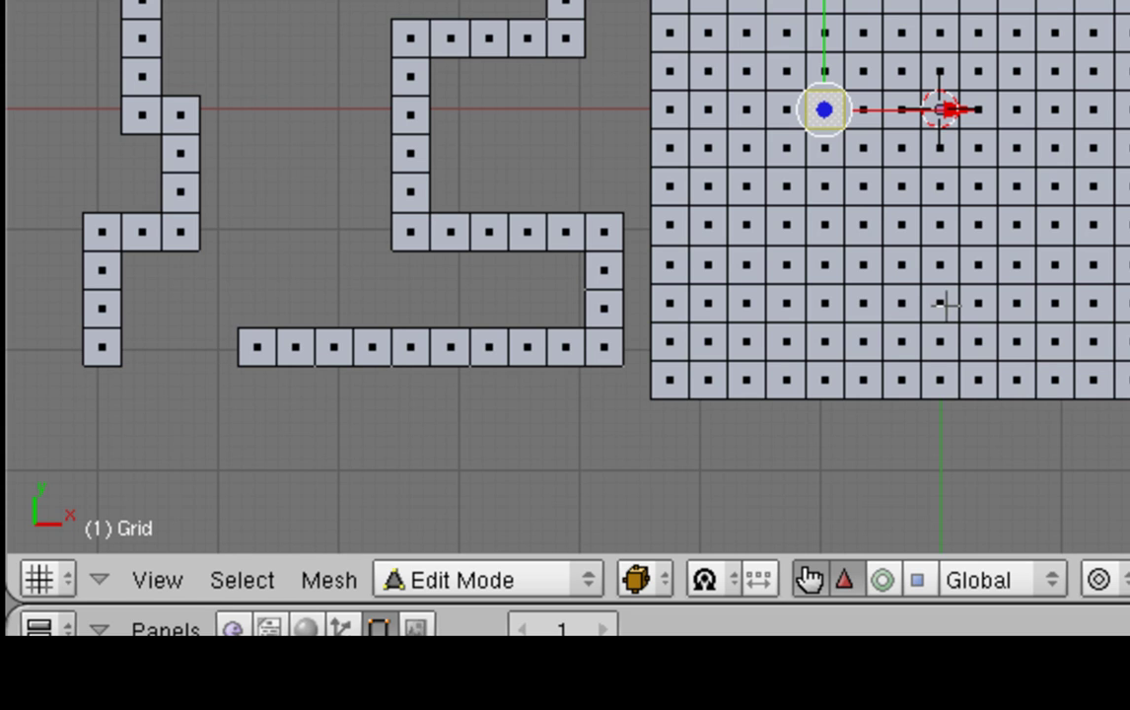
pyautogui.click(267, 588)
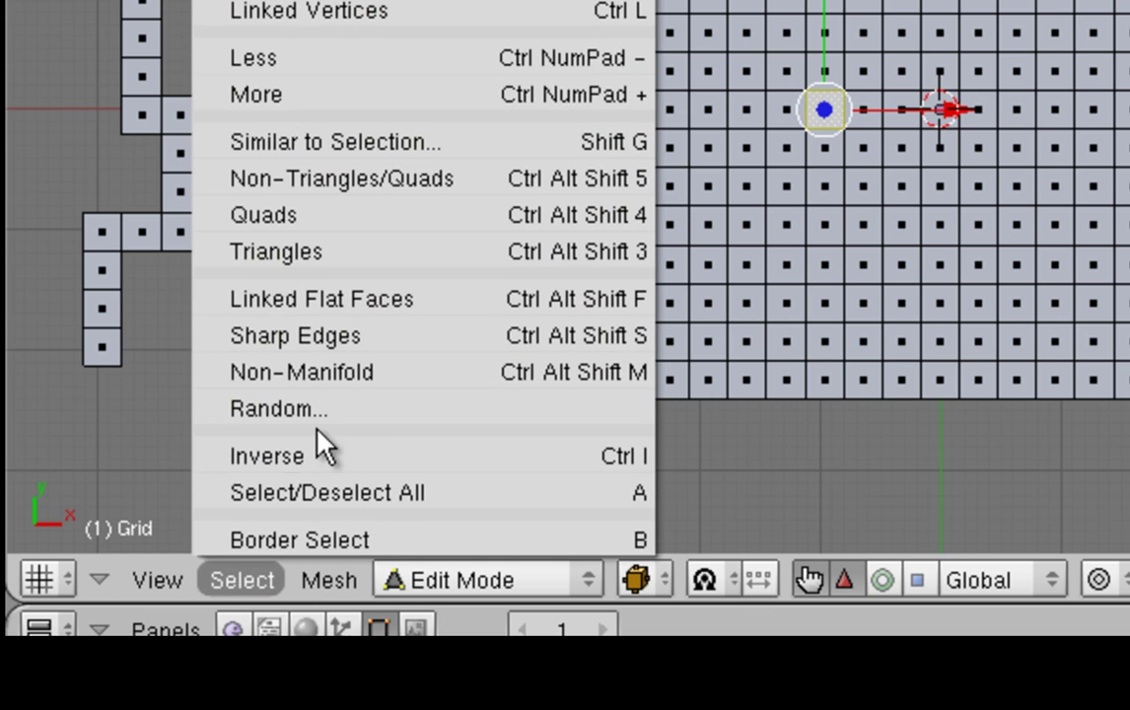
pyautogui.click(362, 300)
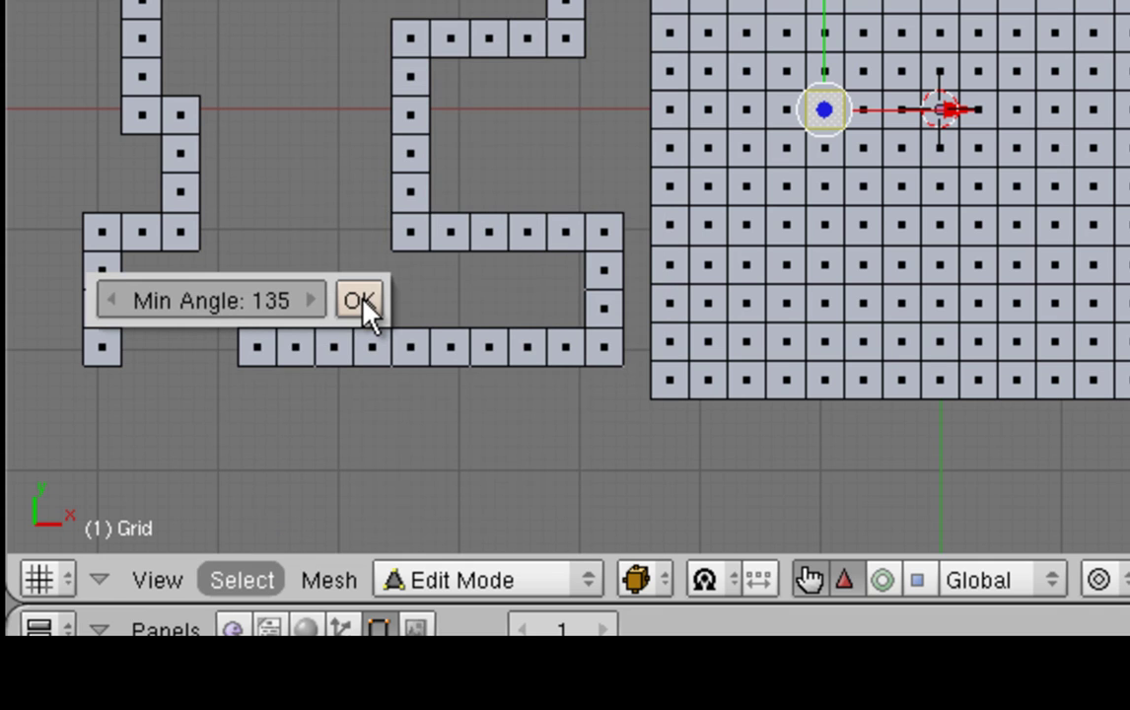
pyautogui.click(360, 302)
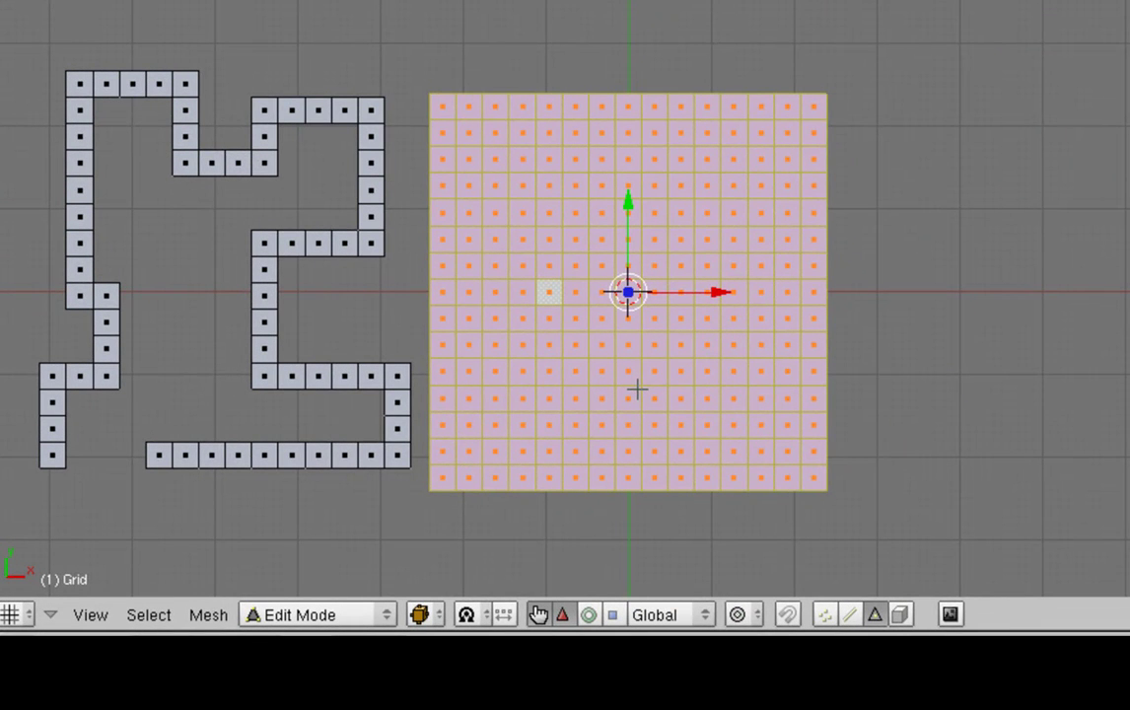
# Delete the selected original grid faces and, in Object Mode, move the remaining path along X until it is roughly centred on the world origin
pyautogui.press('x')
pyautogui.click(640, 392)
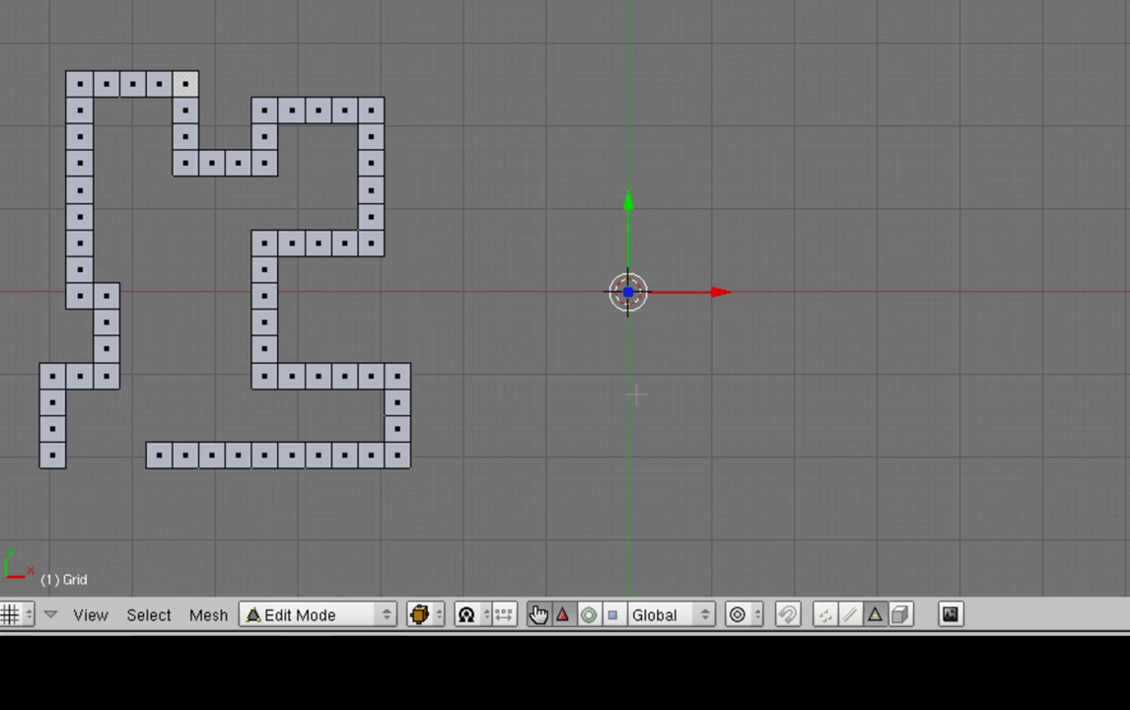
pyautogui.click(384, 612)
pyautogui.click(381, 590)
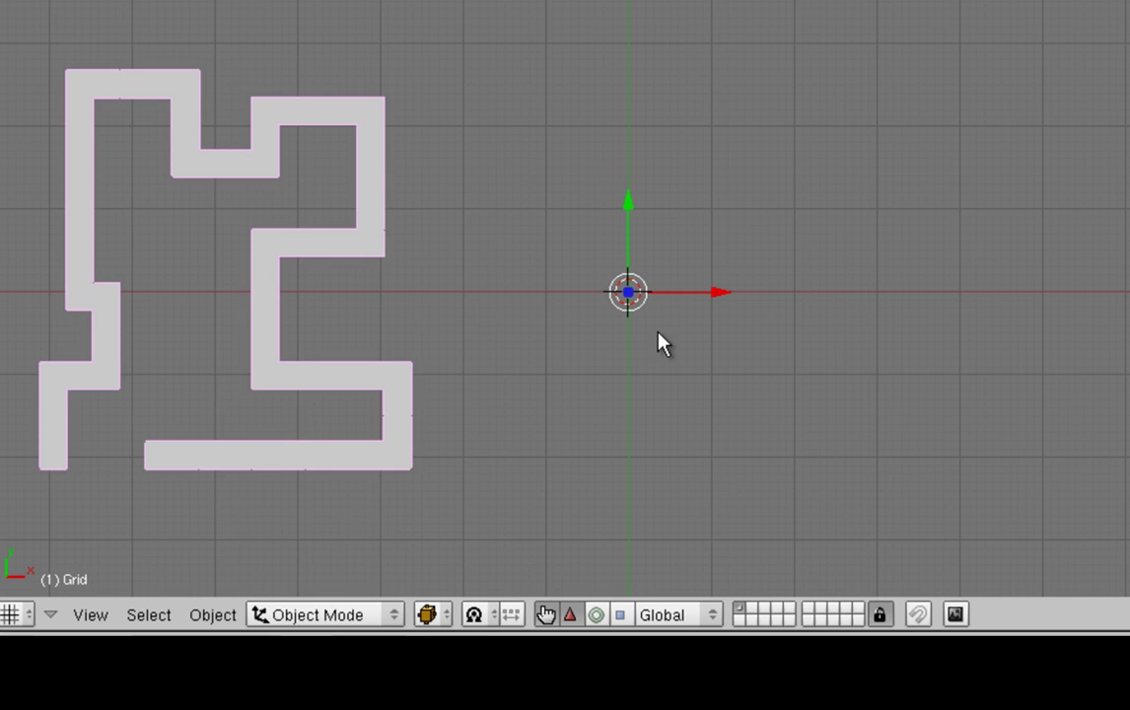
pyautogui.moveTo(708, 304); pyautogui.dragTo(1129, 329)
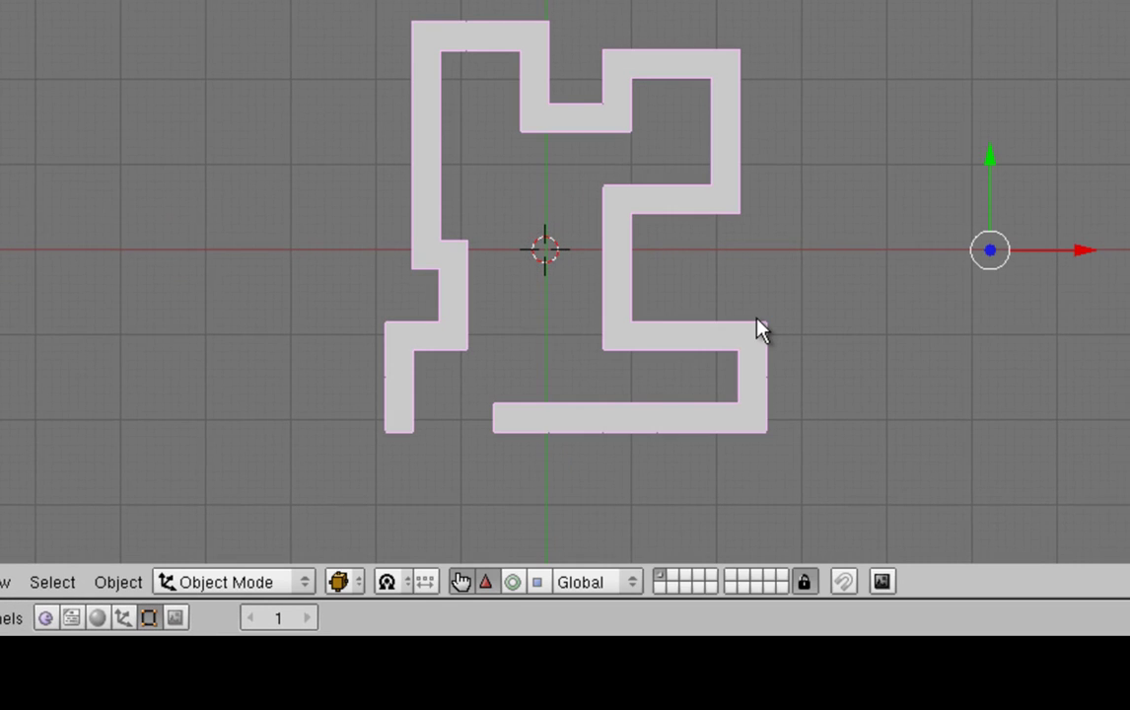
# In Edit Mode, extrude all faces of the path as a Region upward along Z by slightly less than one large grid square
pyautogui.click(302, 582)
pyautogui.click(290, 537)
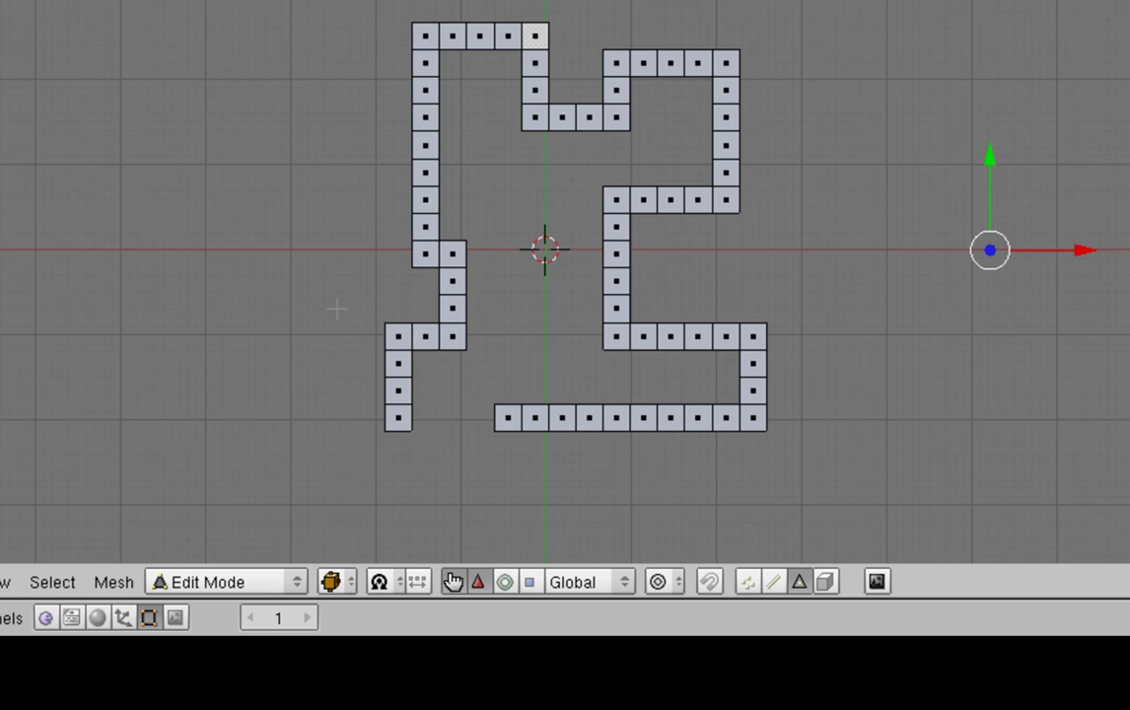
pyautogui.press('KP_3')
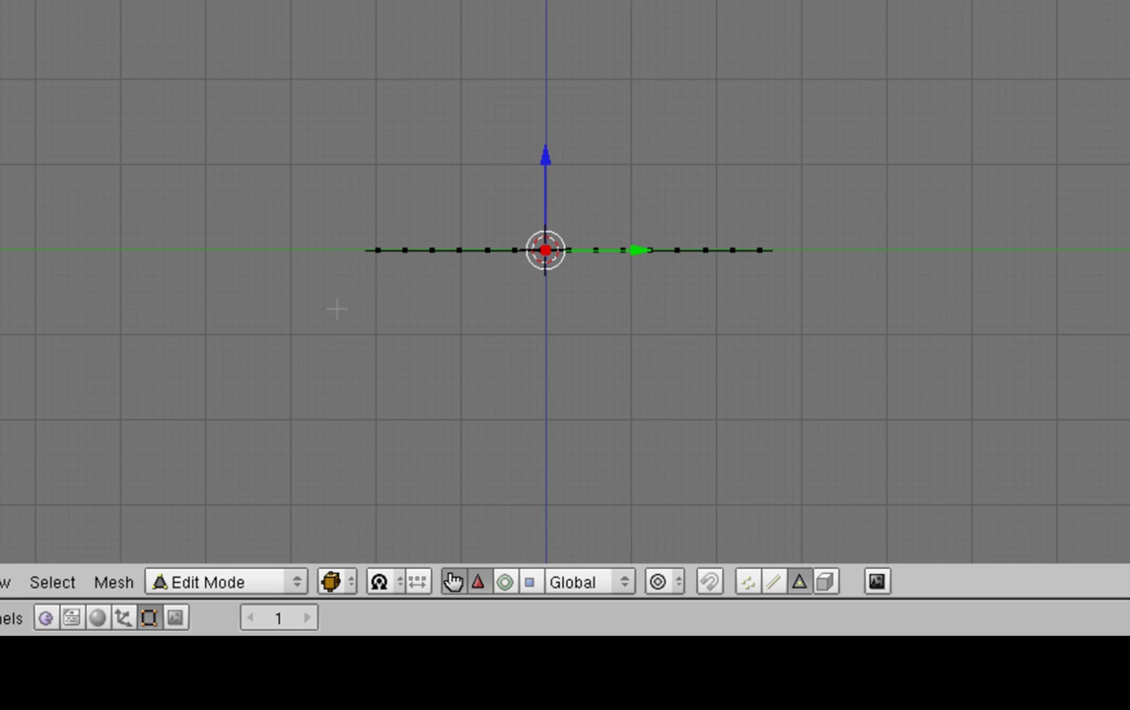
pyautogui.press('a')
pyautogui.press('a')
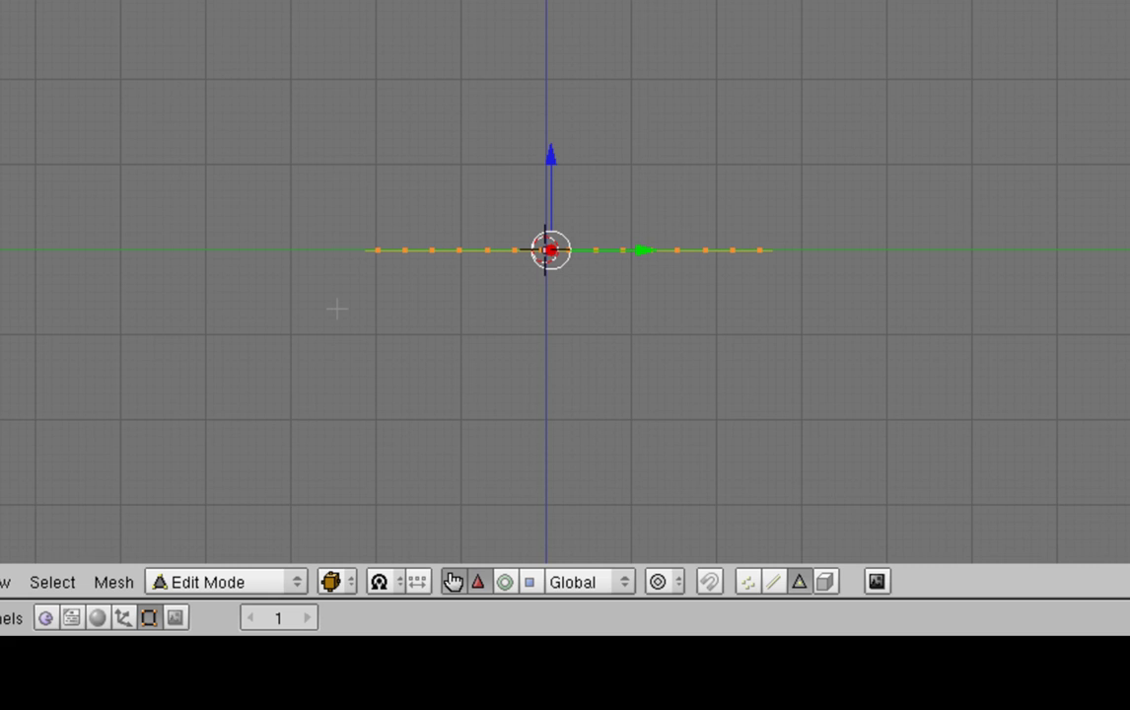
pyautogui.press('e')
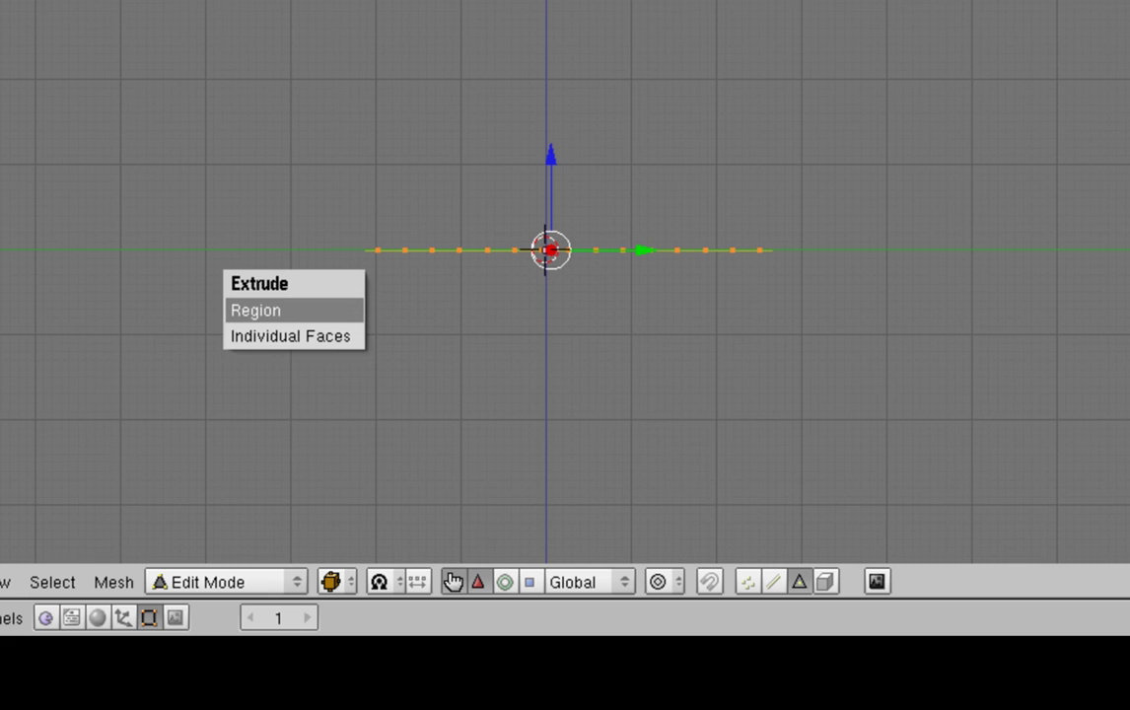
pyautogui.click(276, 311)
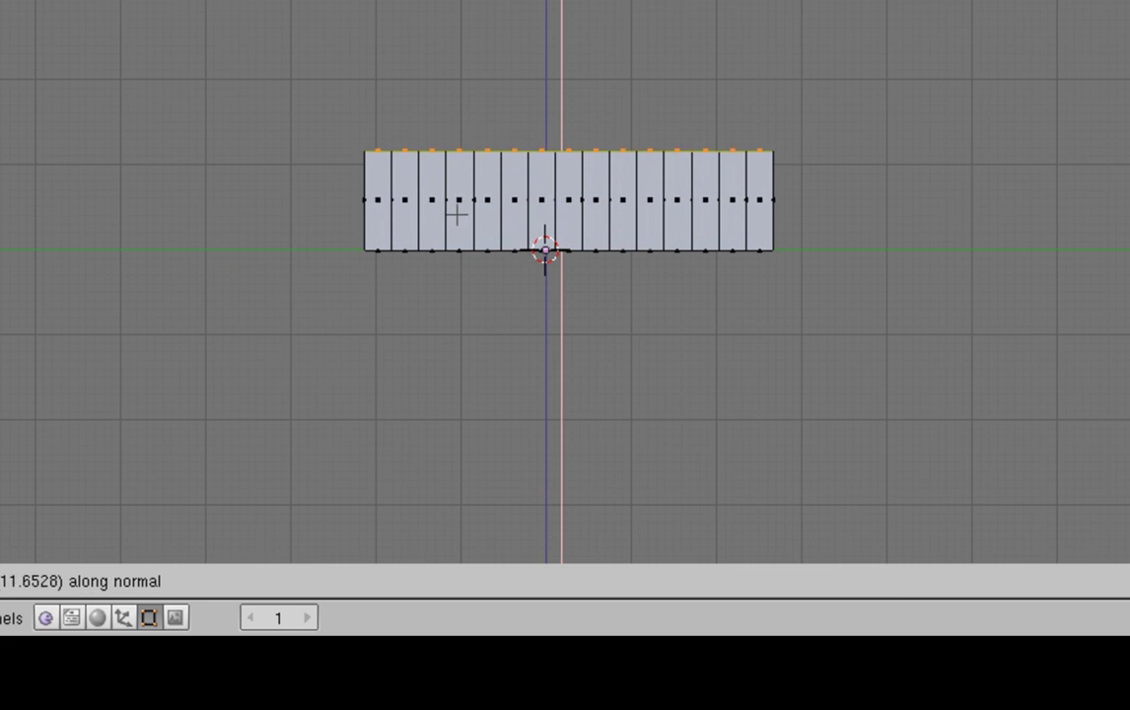
pyautogui.click(456, 234)
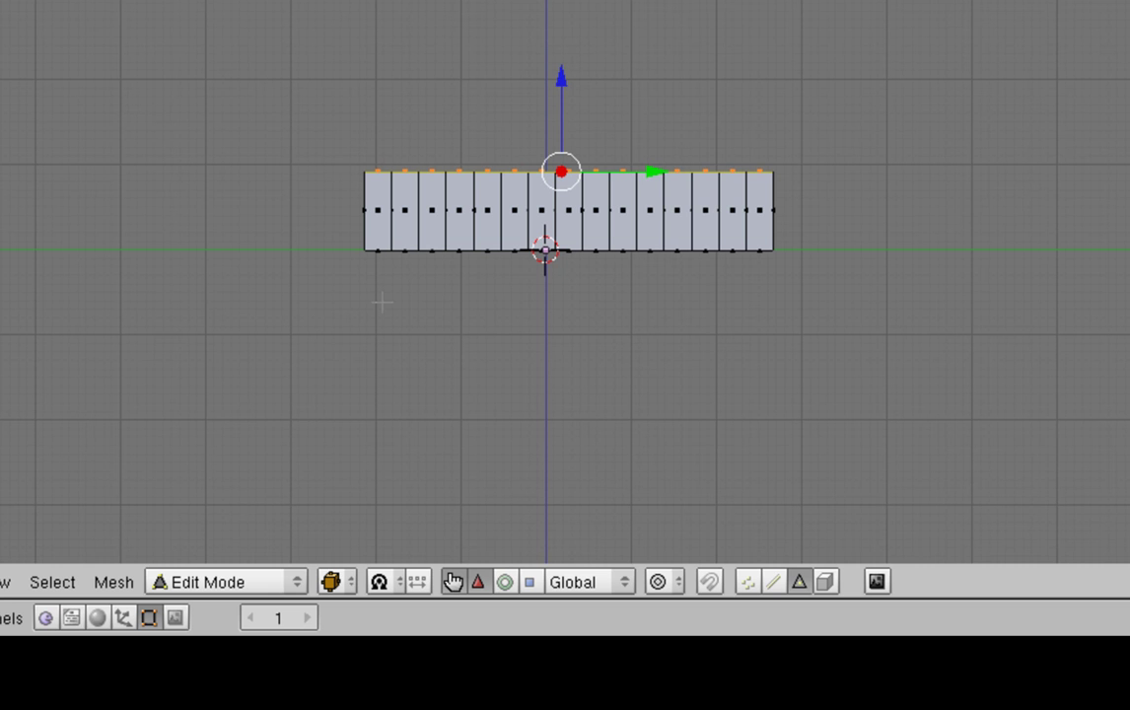
pyautogui.moveTo(382, 303); pyautogui.dragTo(248, 391, button='middle')
pyautogui.moveTo(263, 454); pyautogui.dragTo(575, 541, button='middle')
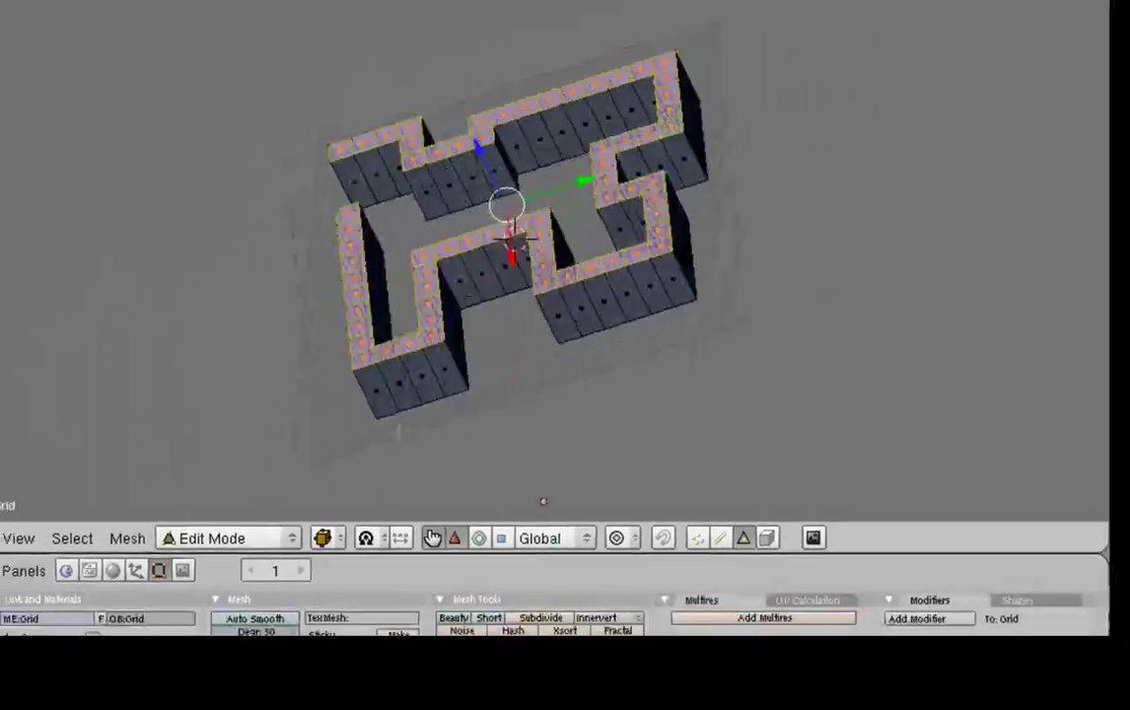
pyautogui.moveTo(542, 500); pyautogui.dragTo(409, 480, button='middle')
pyautogui.moveTo(371, 401); pyautogui.dragTo(379, 406, button='middle')
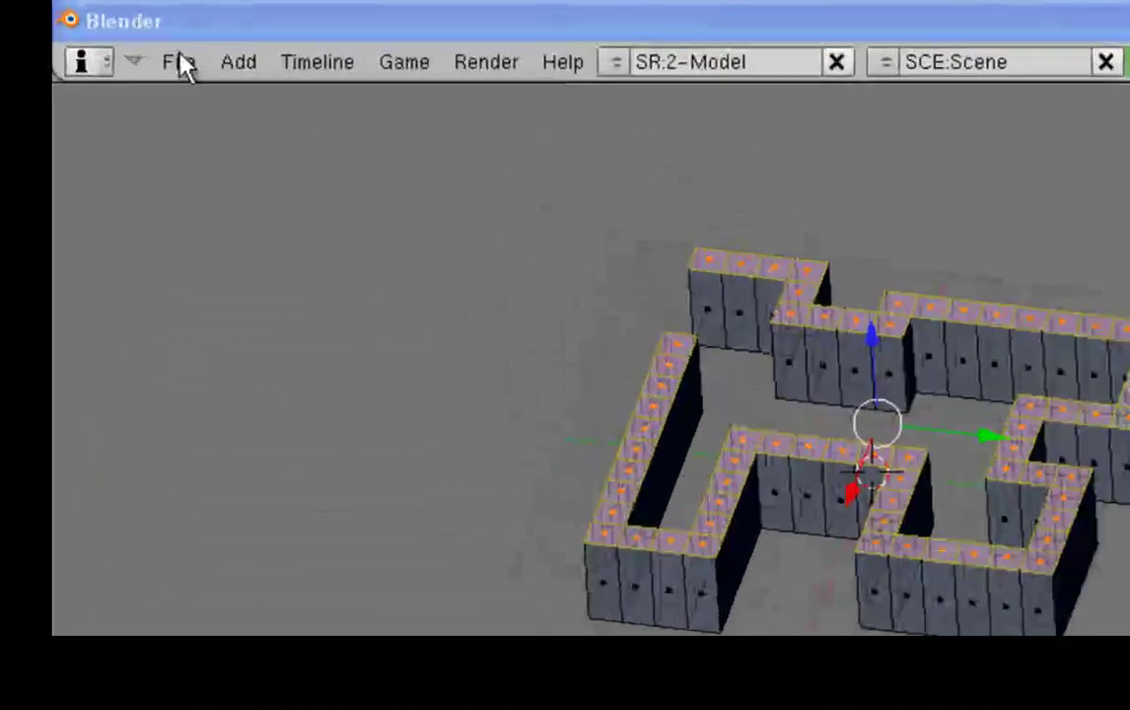
# Save the file under the name maze1.blend in the .blender folder, overwriting the existing file
pyautogui.click(178, 62)
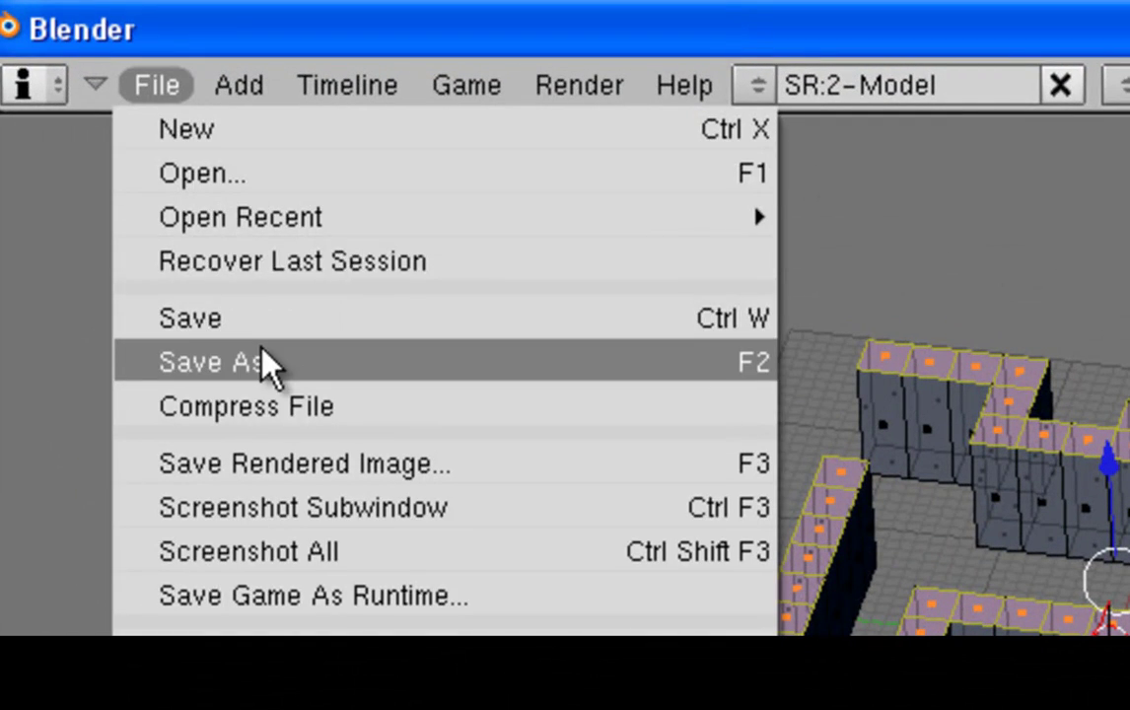
pyautogui.click(262, 357)
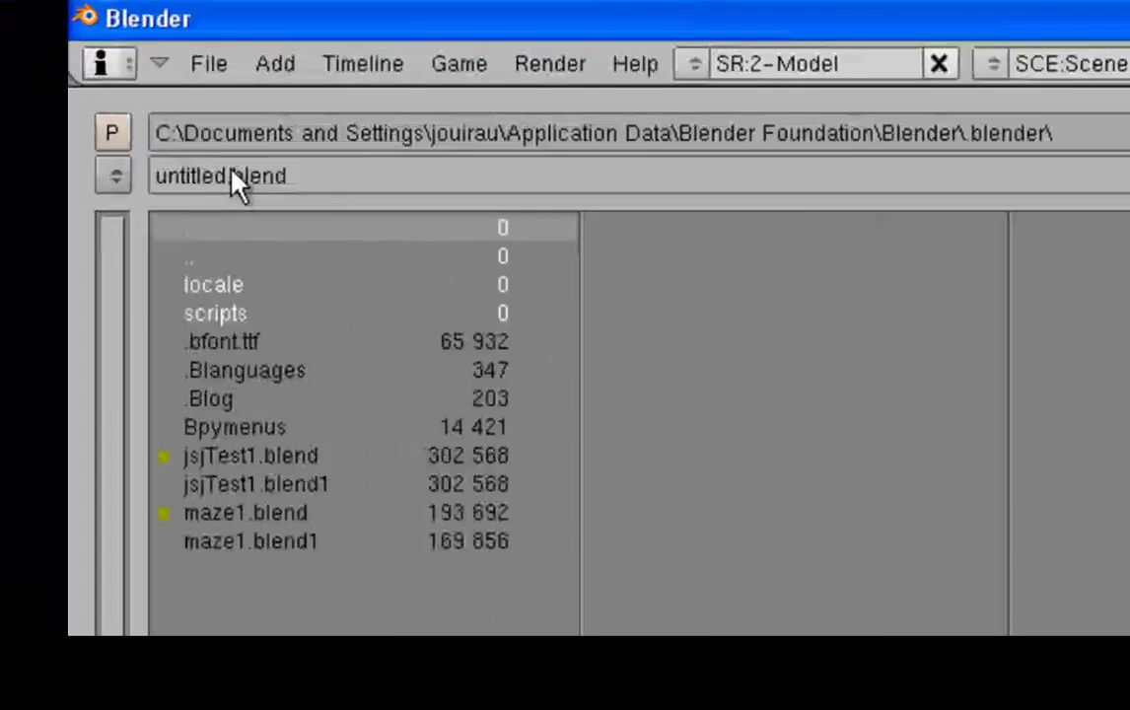
pyautogui.click(230, 172)
pyautogui.click(223, 173)
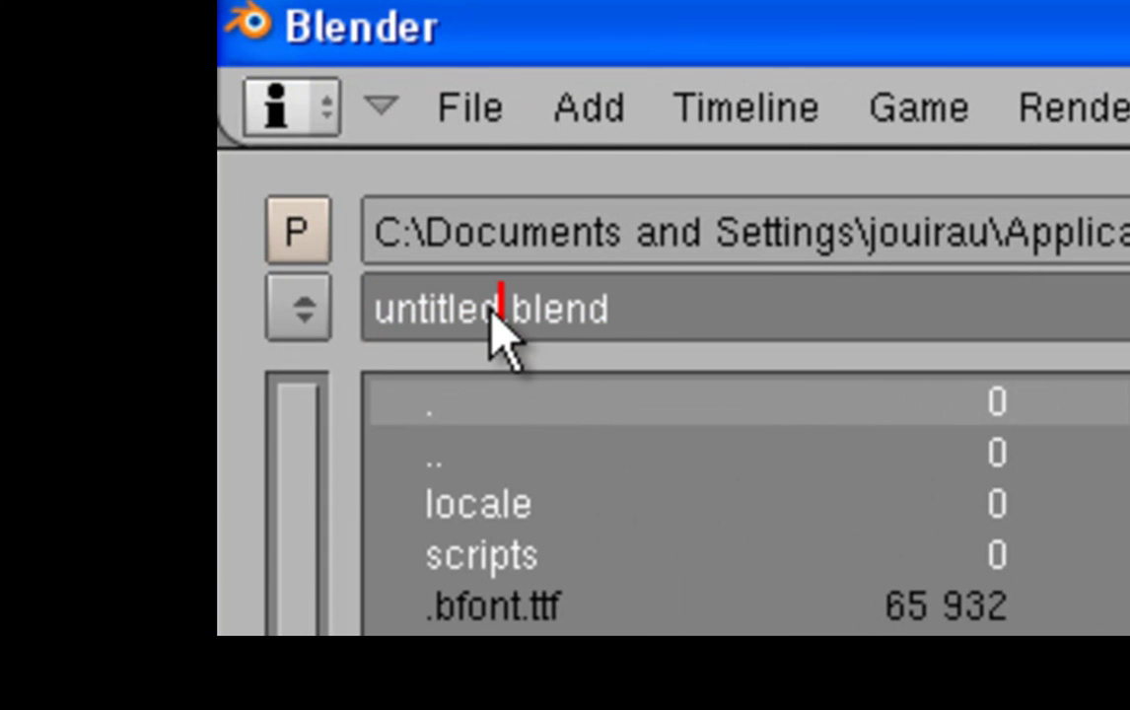
pyautogui.moveTo(496, 325); pyautogui.dragTo(372, 317)
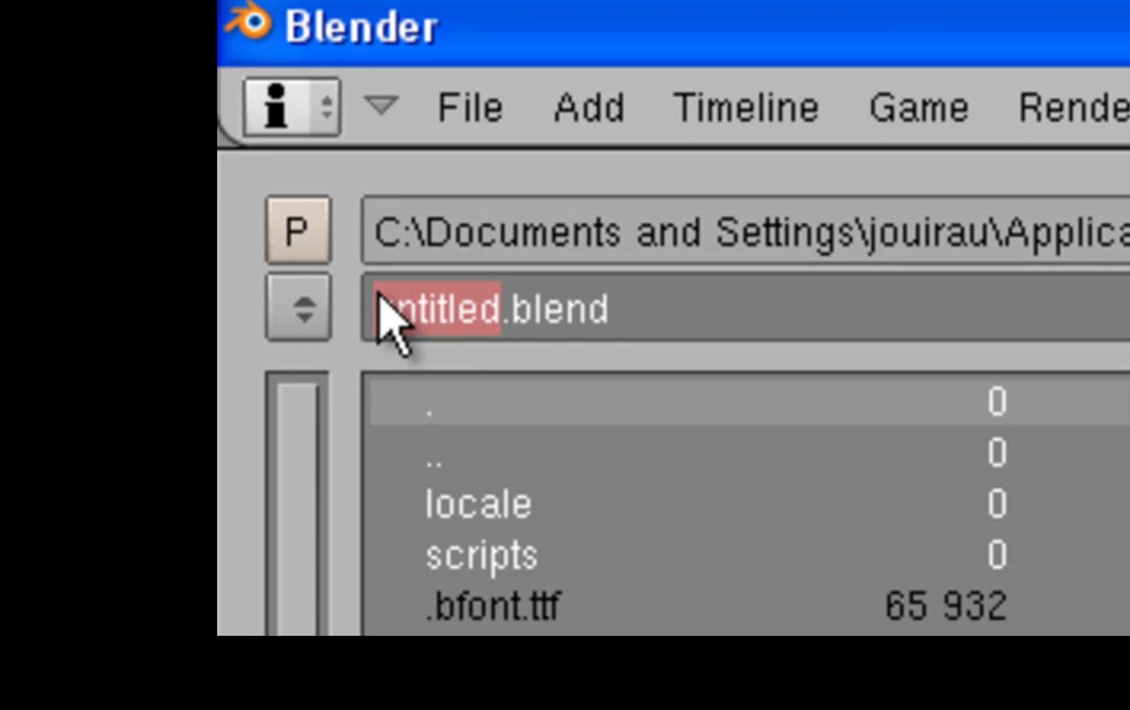
pyautogui.write('mA')
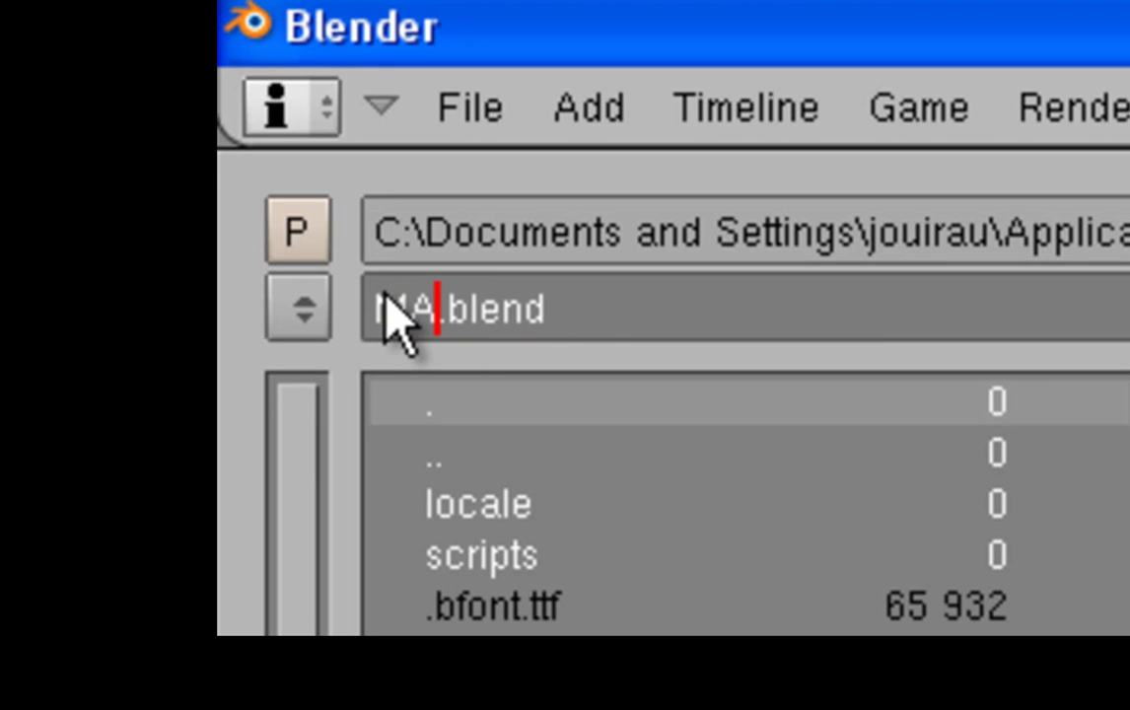
pyautogui.press('BackSpace')
pyautogui.press('BackSpace')
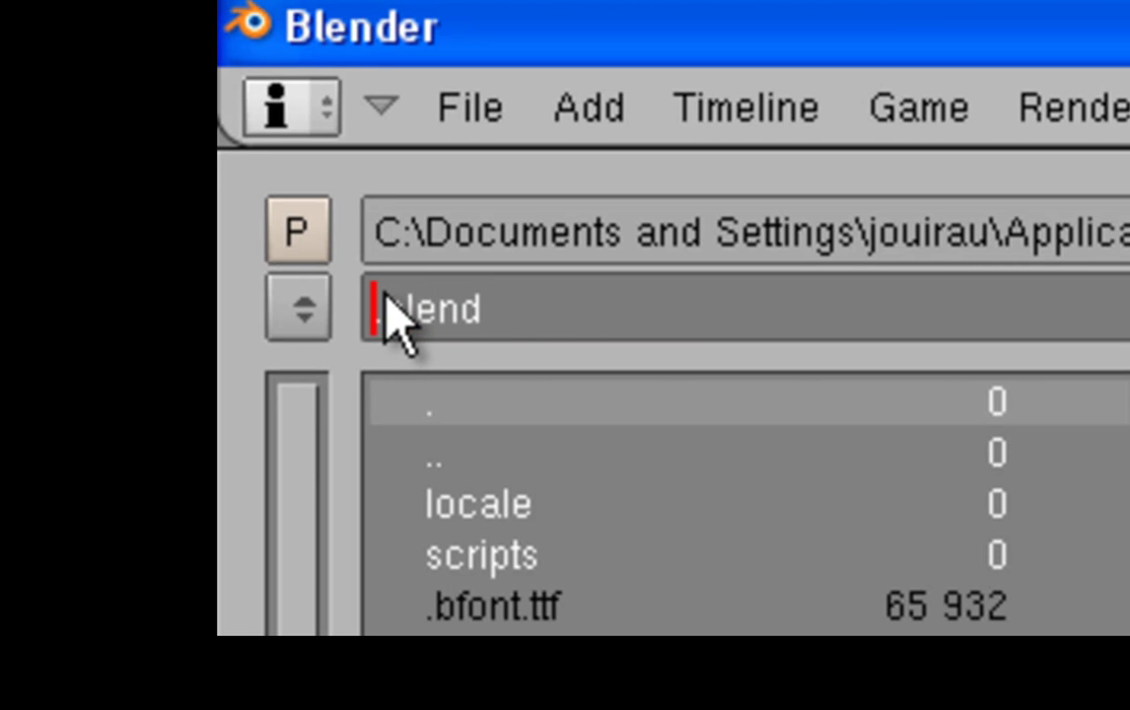
pyautogui.write('maz')
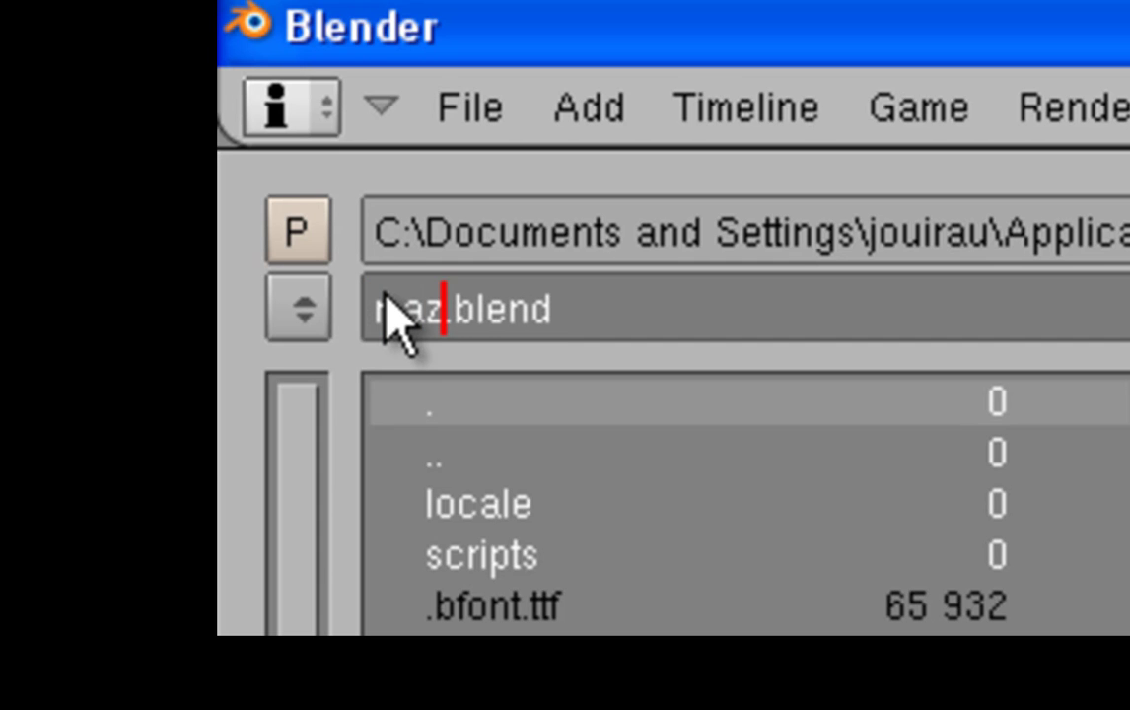
pyautogui.write('e1')
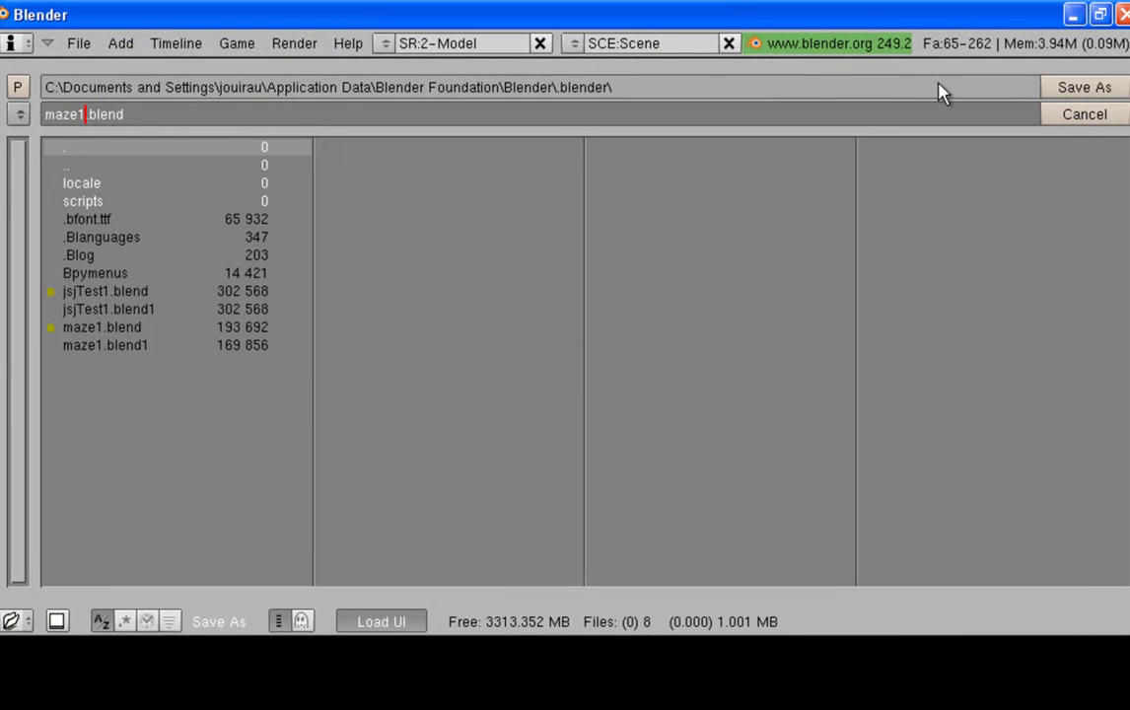
pyautogui.click(1102, 88)
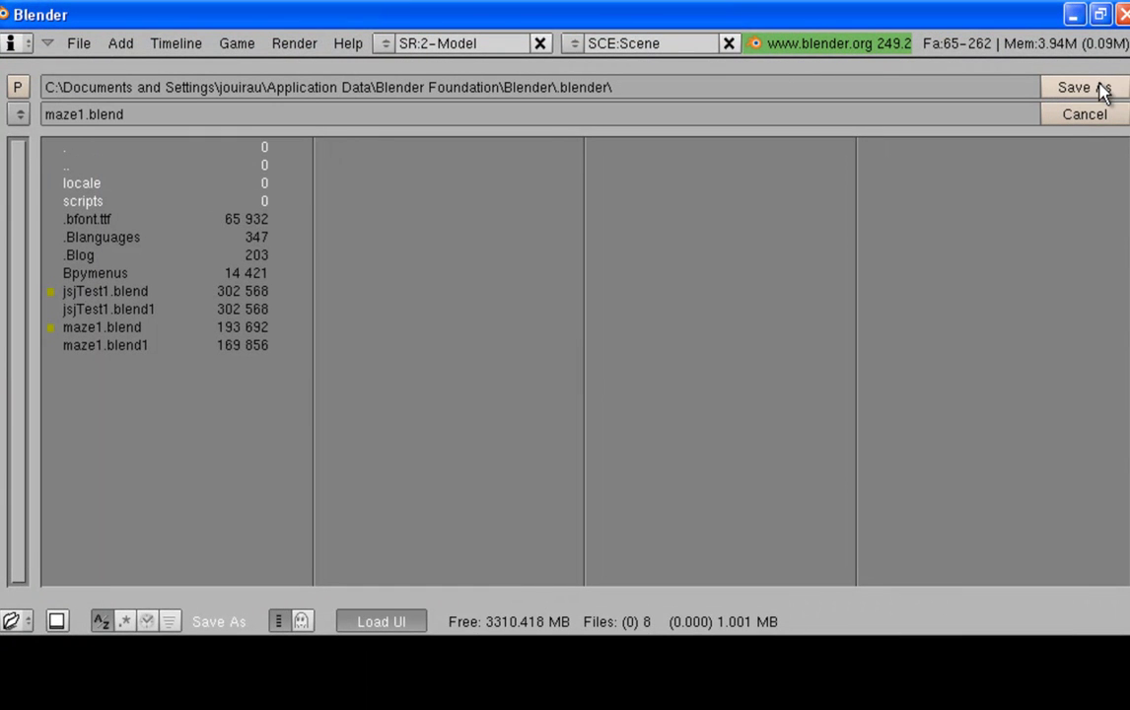
pyautogui.click(1100, 87)
pyautogui.click(1089, 84)
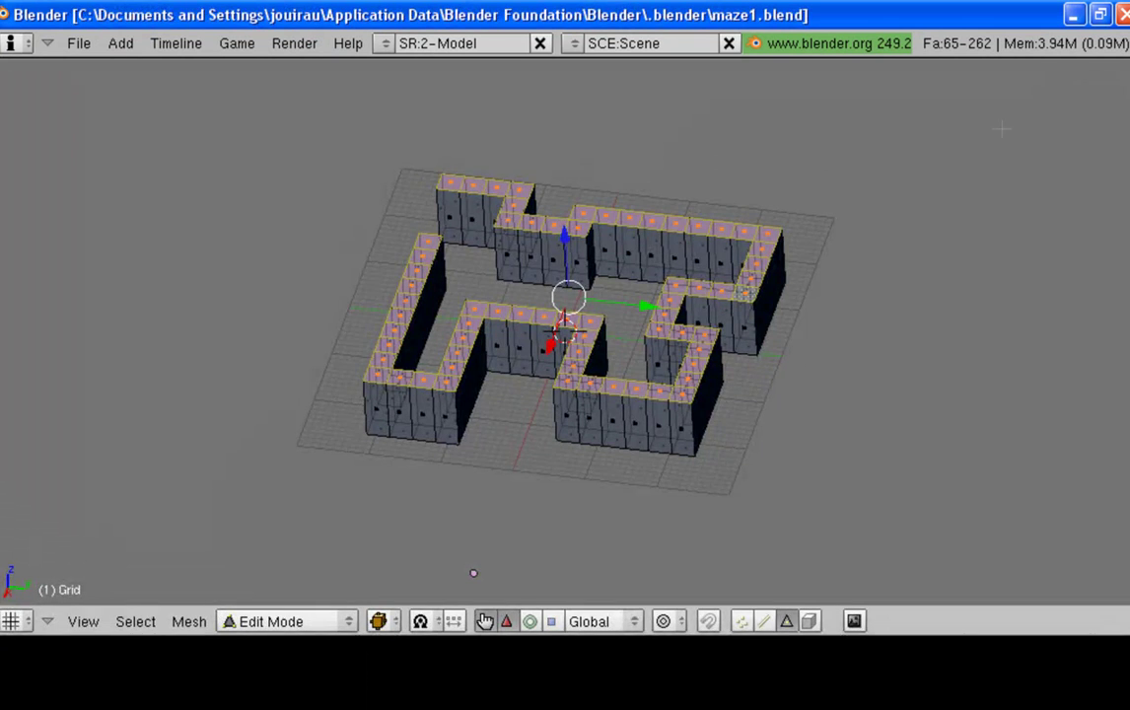